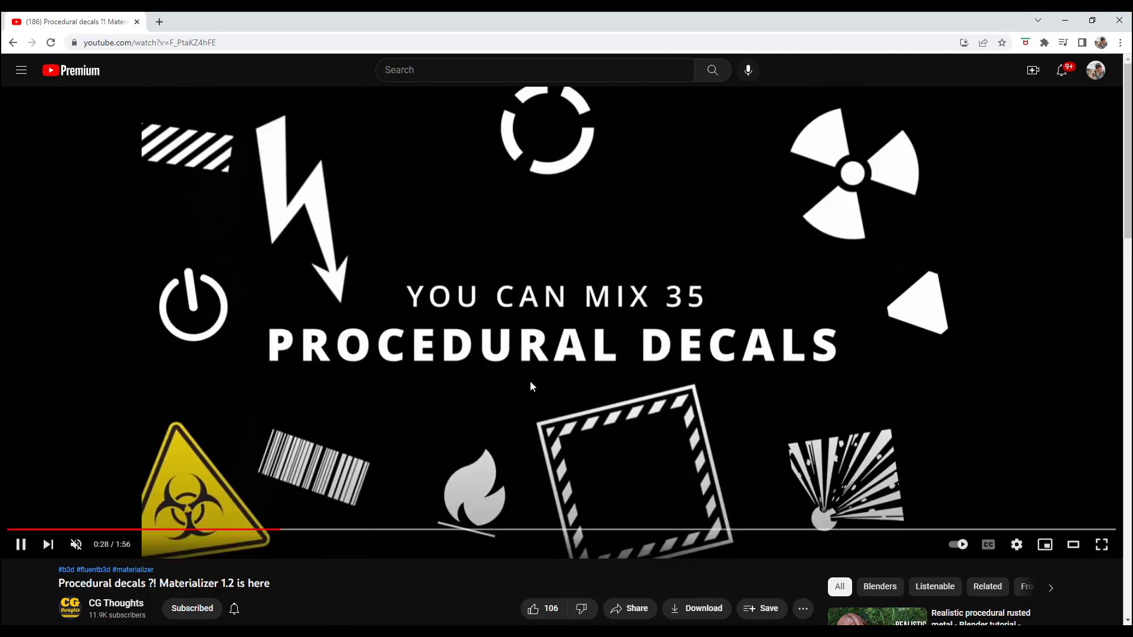
- Back in Blender, tidy the Mix Layers and Material Output nodes by shifting them right
click(1065, 22)
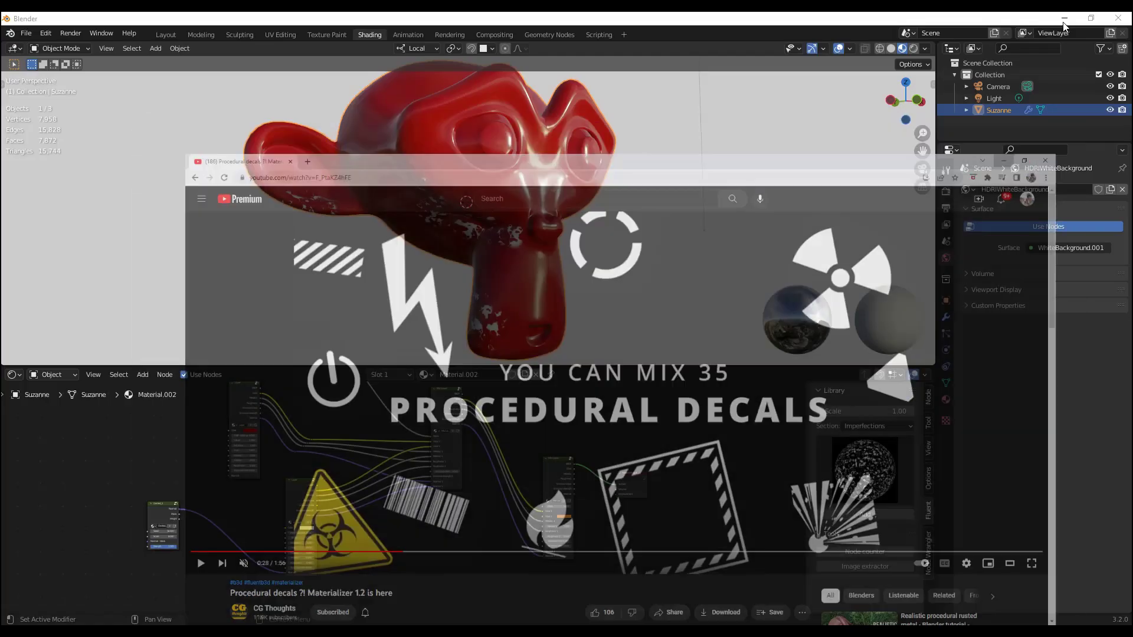
middle_drag(529, 190, 526, 195)
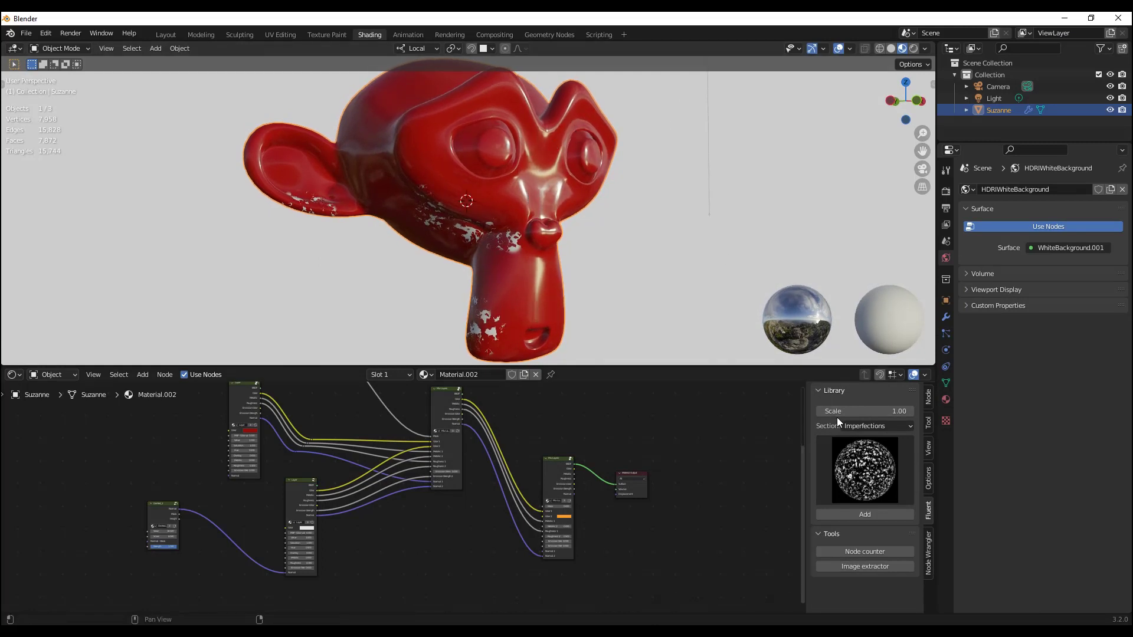
click(553, 474)
drag(553, 474, 557, 485)
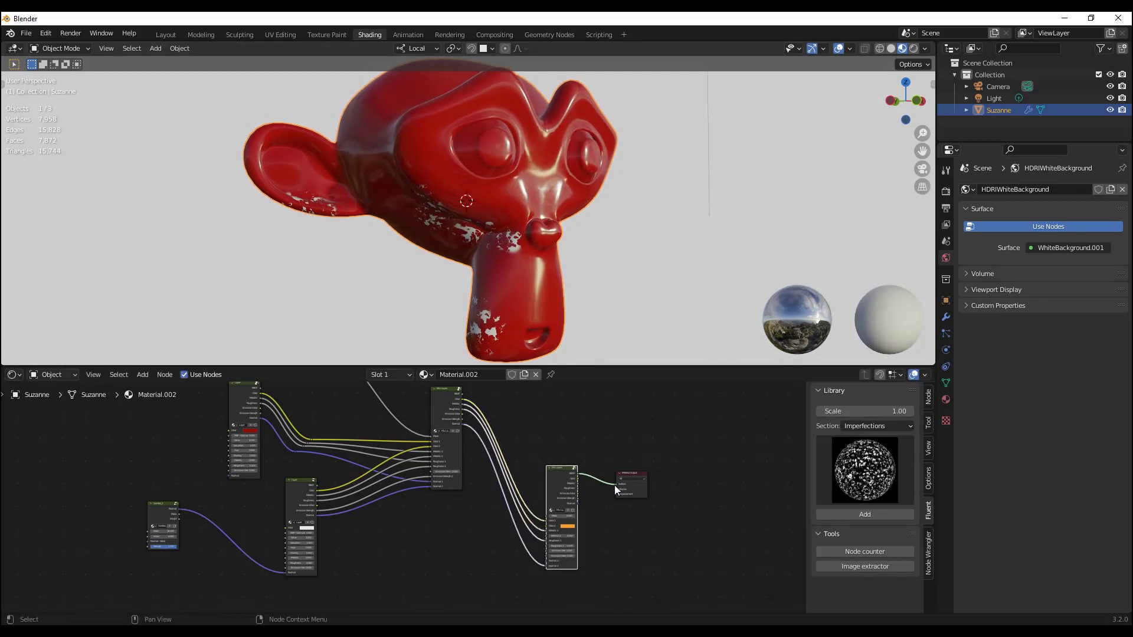
drag(635, 497, 656, 501)
- Add the radioactive decal from the library's Decals section, creating Empty.001
click(858, 430)
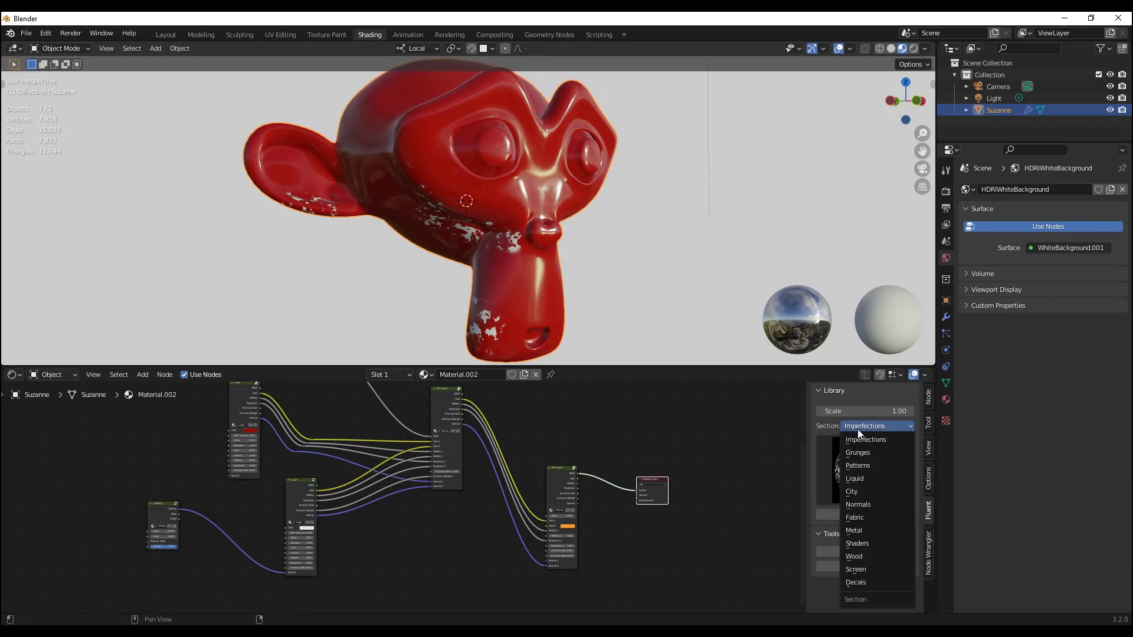
click(876, 584)
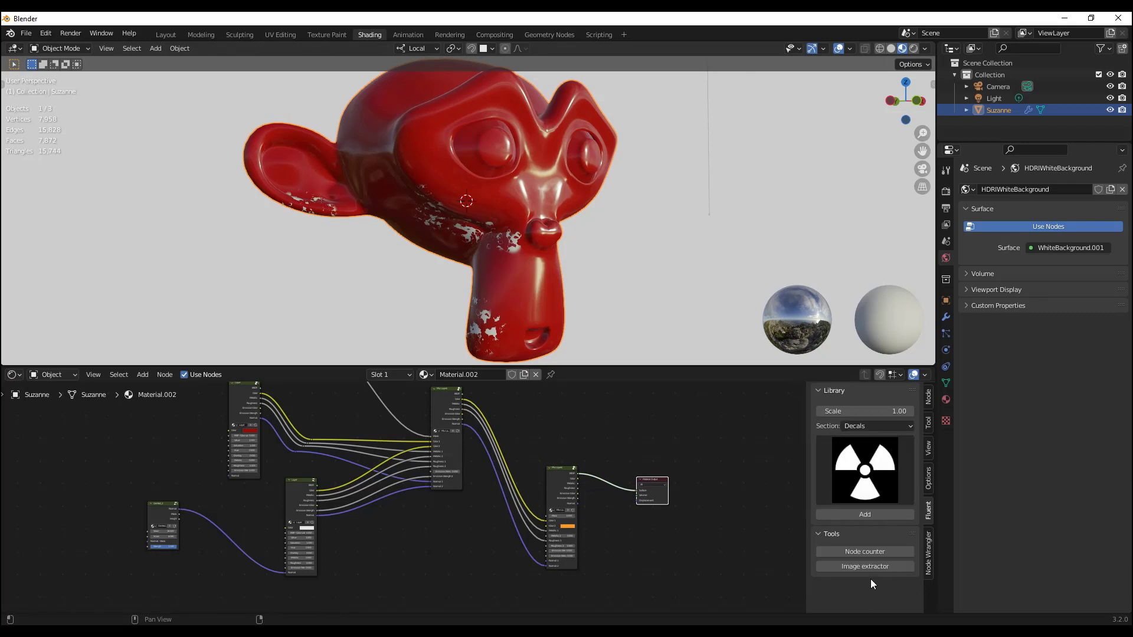
click(866, 515)
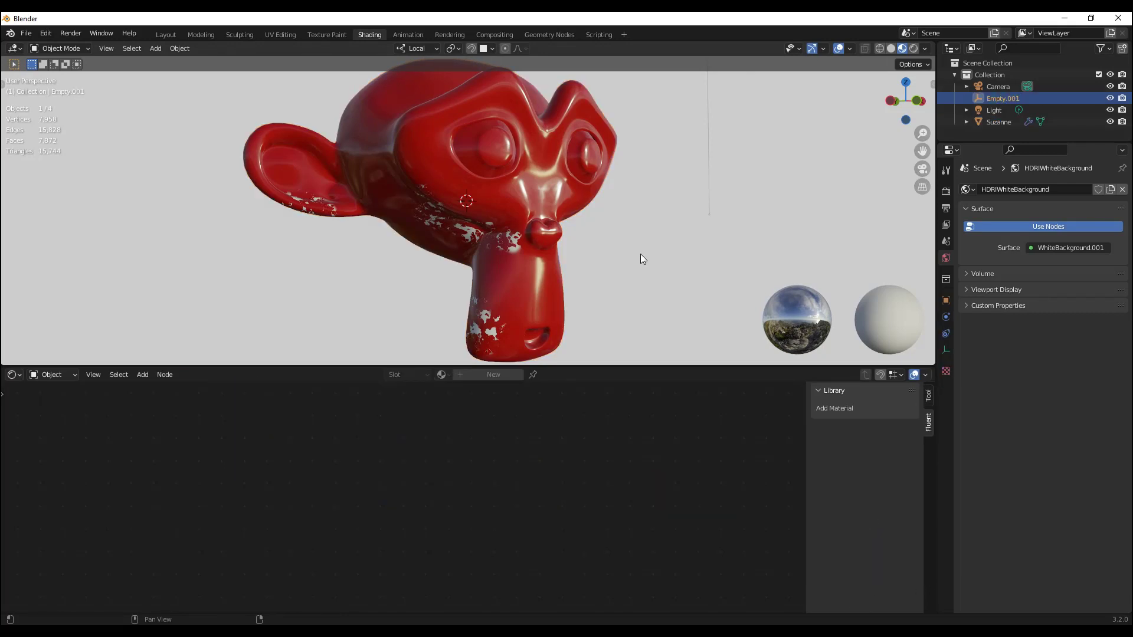
- Move Empty.001 so it aims at Suzanne's eye, then reselect Suzanne
key(g)
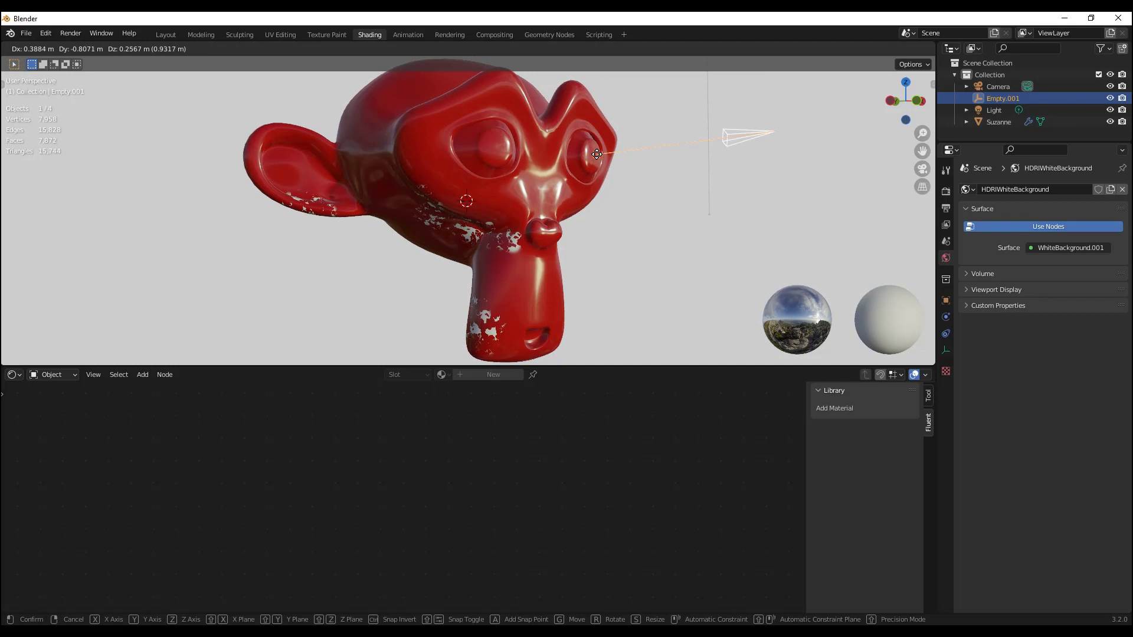
click(596, 154)
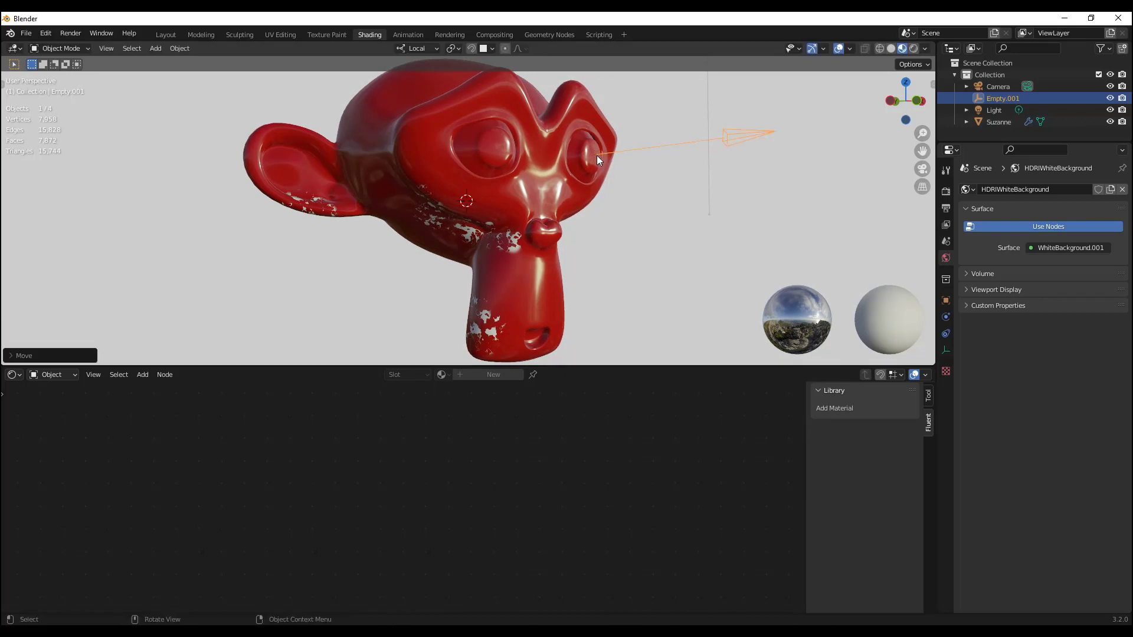
click(516, 186)
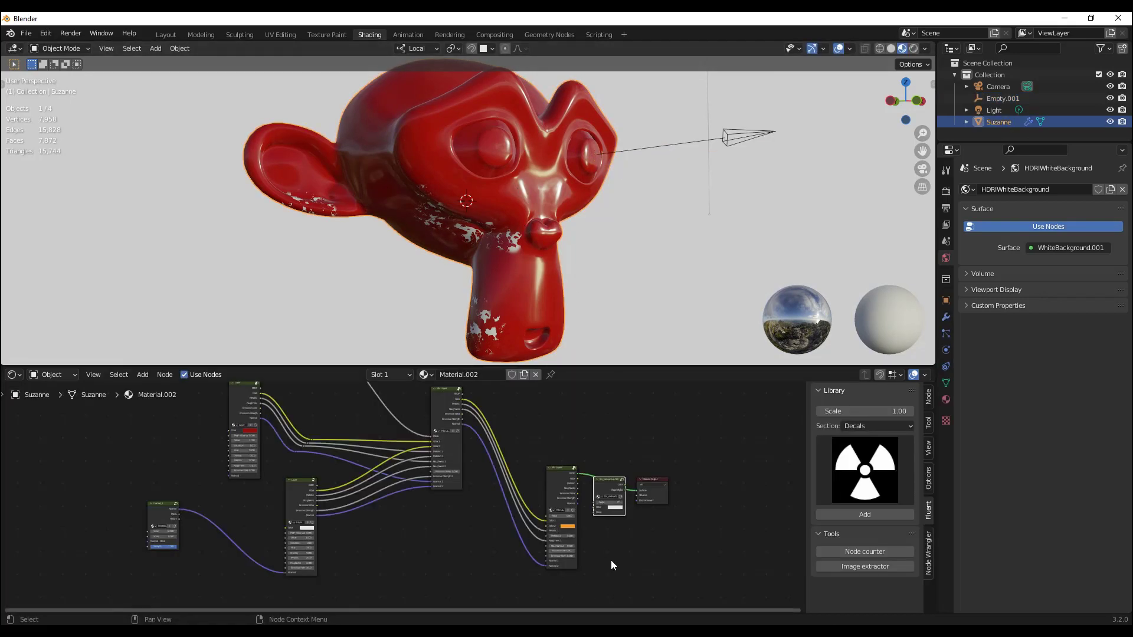
- Move the fm_radioactive node left and down in the node tree
drag(605, 488, 416, 573)
scroll(526, 544, up, 2)
middle_drag(552, 549, 537, 486)
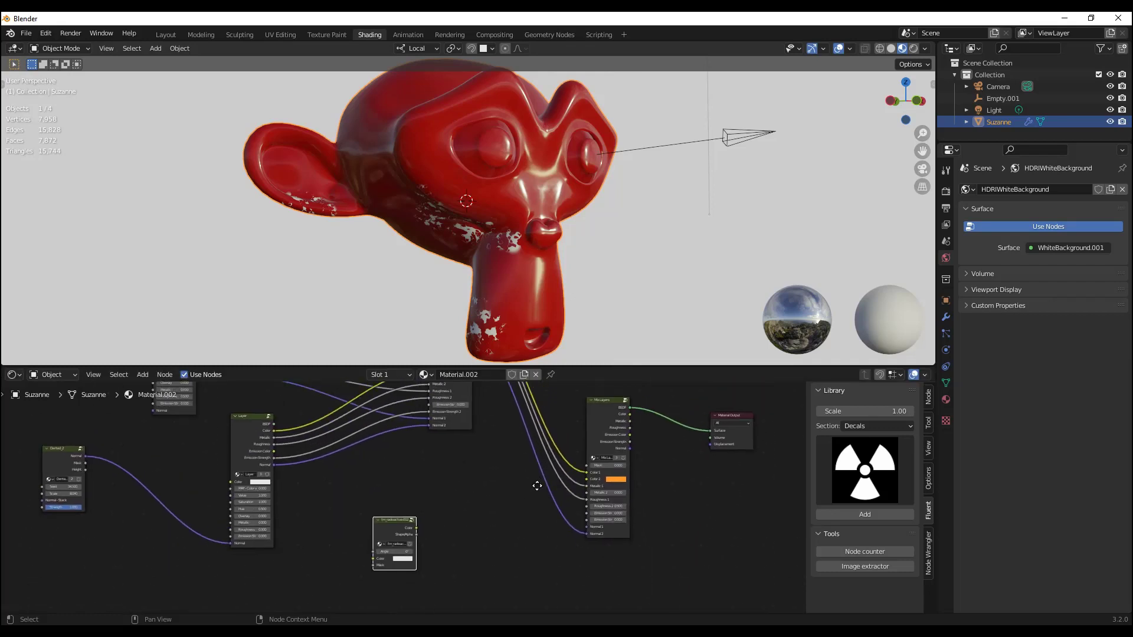
middle_drag(511, 543, 478, 567)
scroll(478, 567, up, 1)
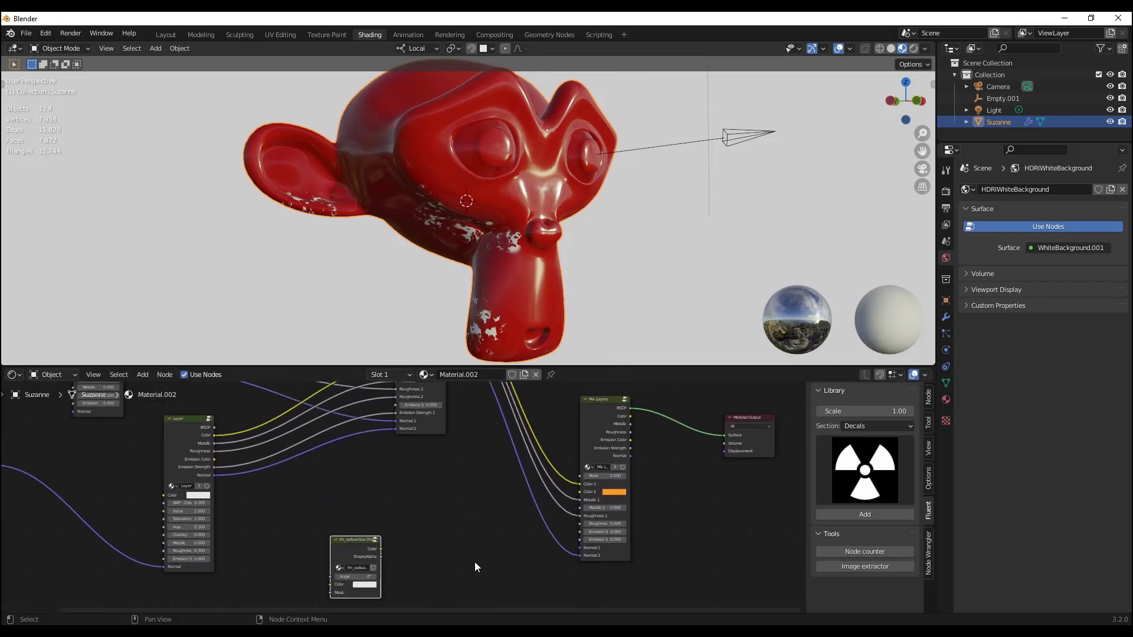
- Add a Decal Mixer node and link its Color and Mask into Mix Layers
key(shift+f)
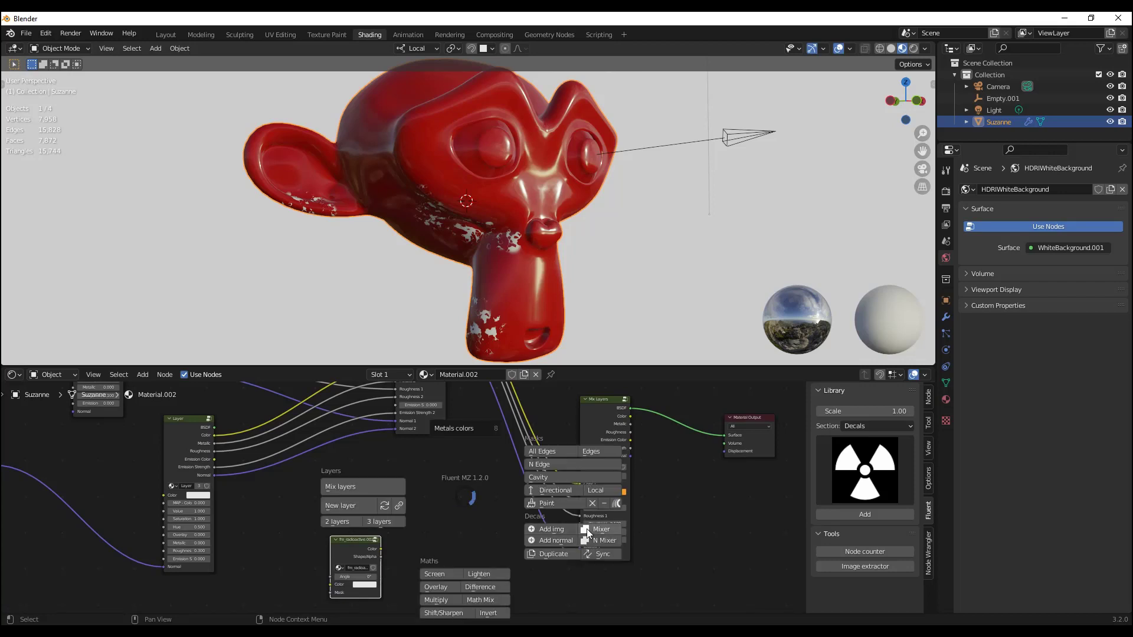
click(605, 532)
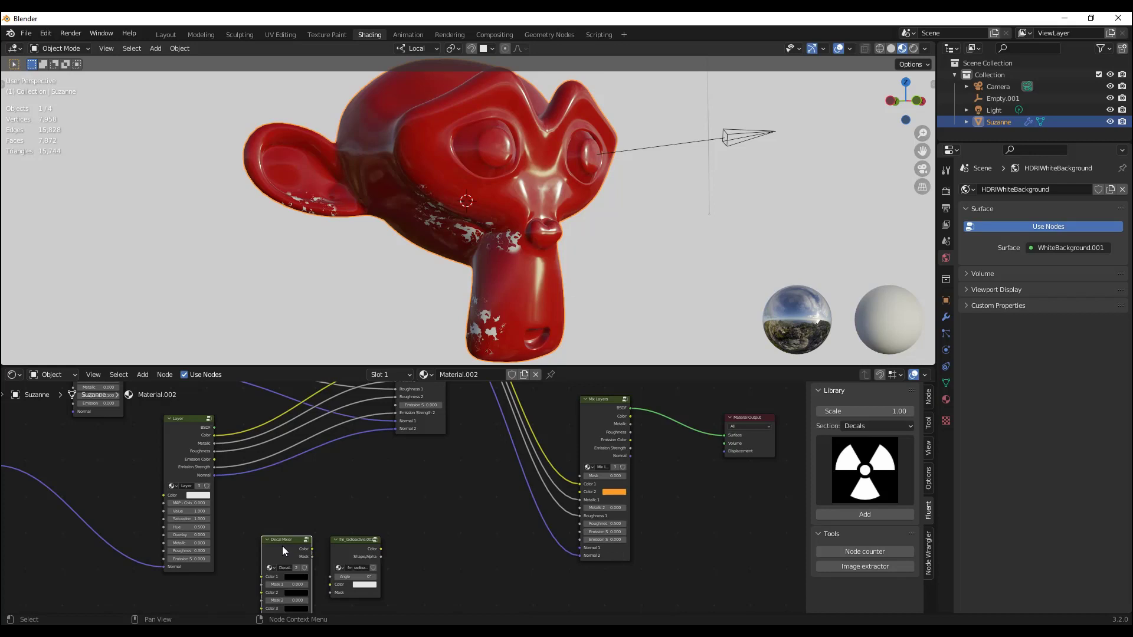
click(472, 549)
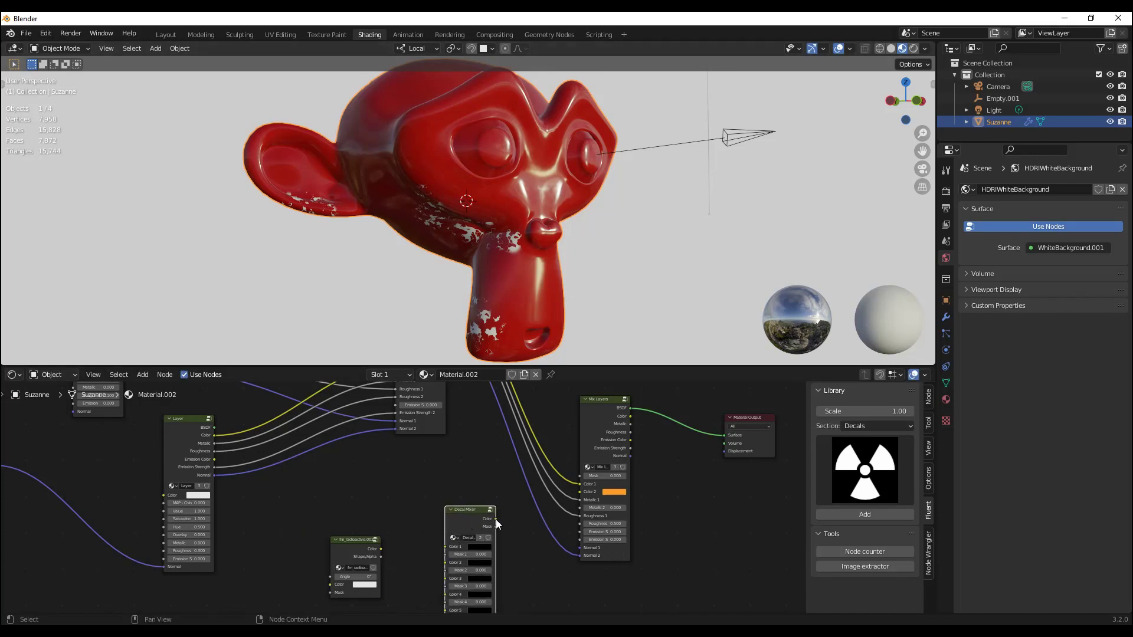
drag(496, 520, 580, 492)
drag(495, 526, 584, 478)
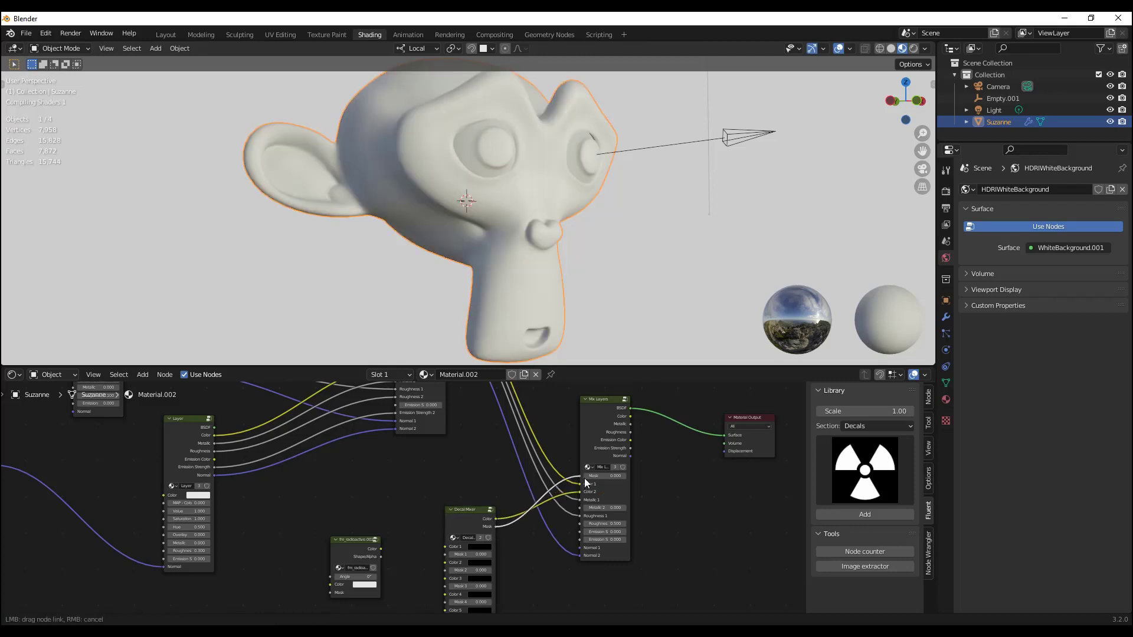
- Connect fm_radioactive.002 into the Decal Mixer's Color 1 input
scroll(413, 566, up, 1)
middle_drag(422, 569, 417, 444)
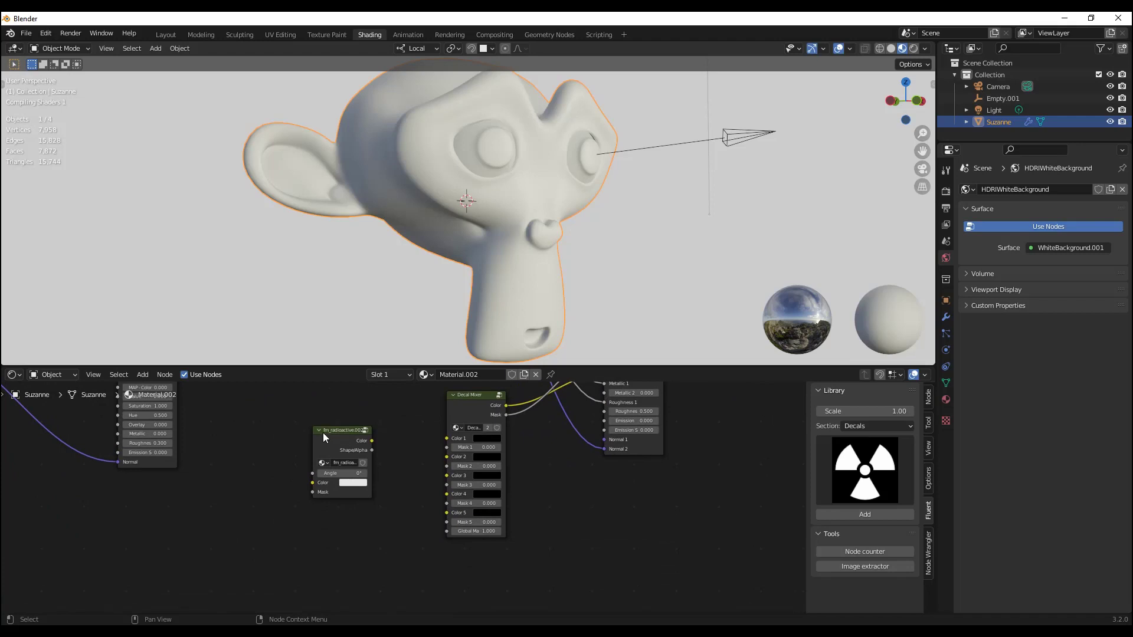
click(361, 437)
drag(372, 442, 447, 447)
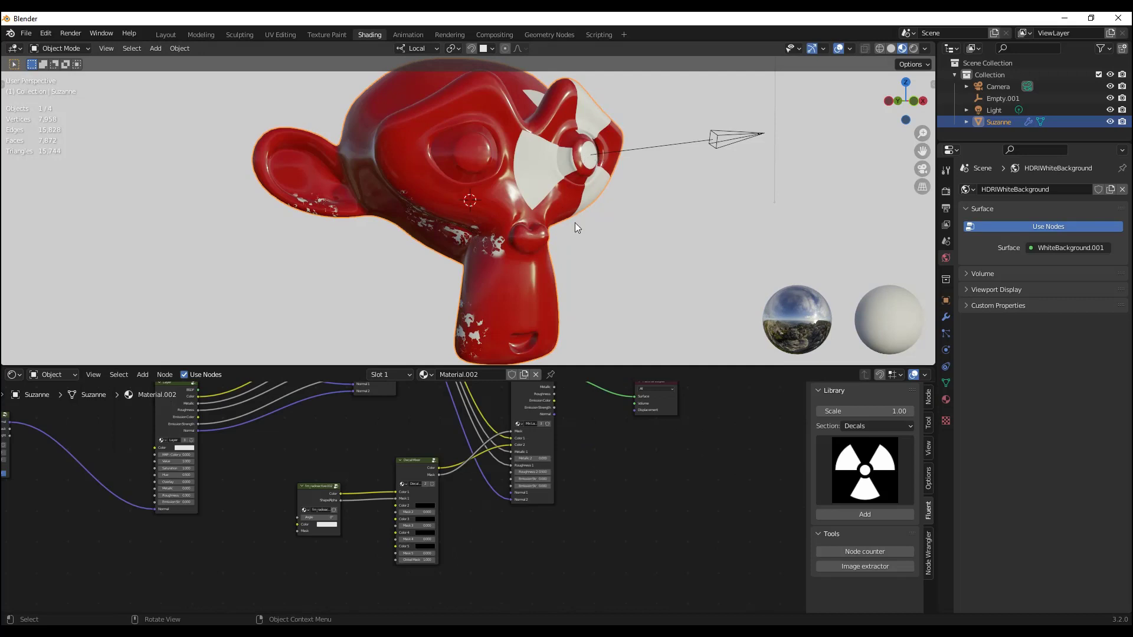
- Scale down and reposition the radioactive decal empty to fit inside the eye
middle_drag(615, 122, 696, 173)
click(622, 192)
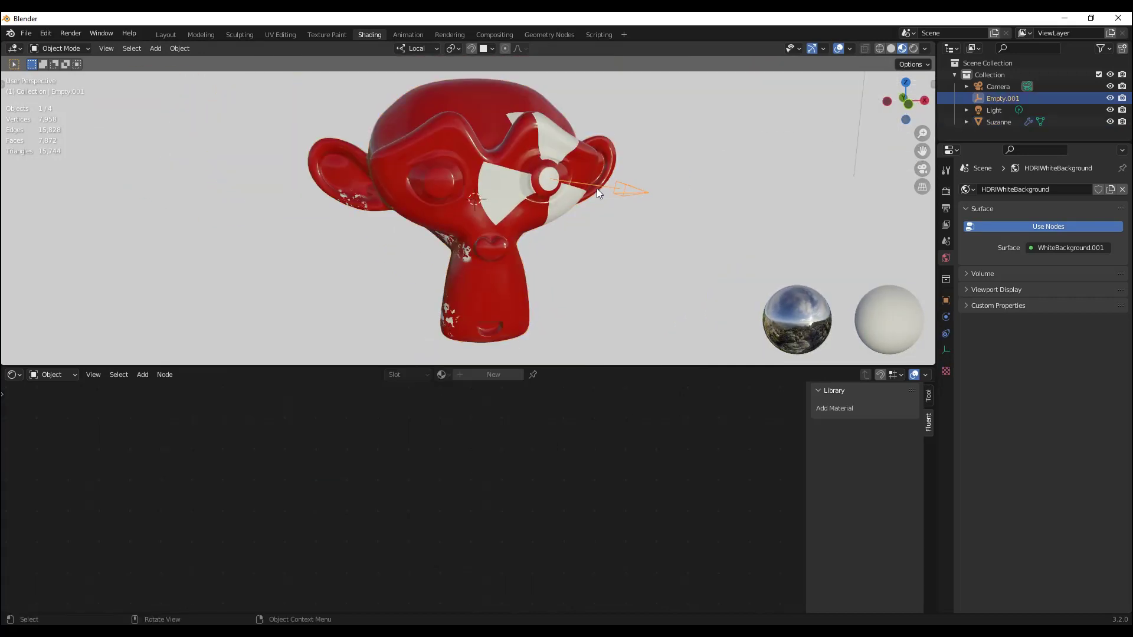
key(s)
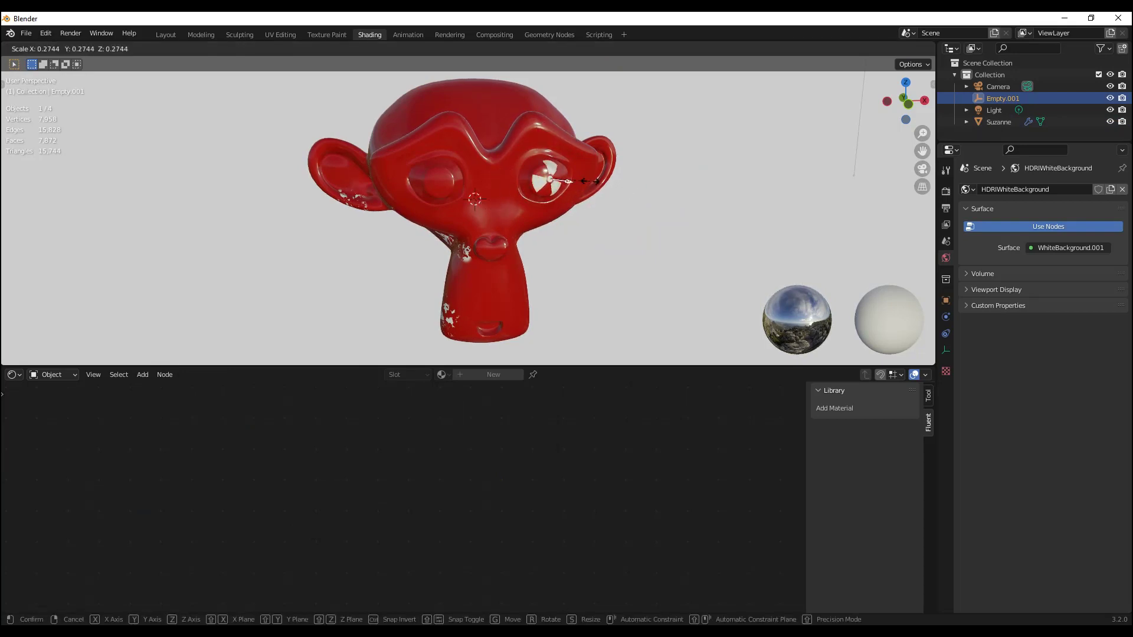
click(587, 182)
scroll(582, 179, up, 3)
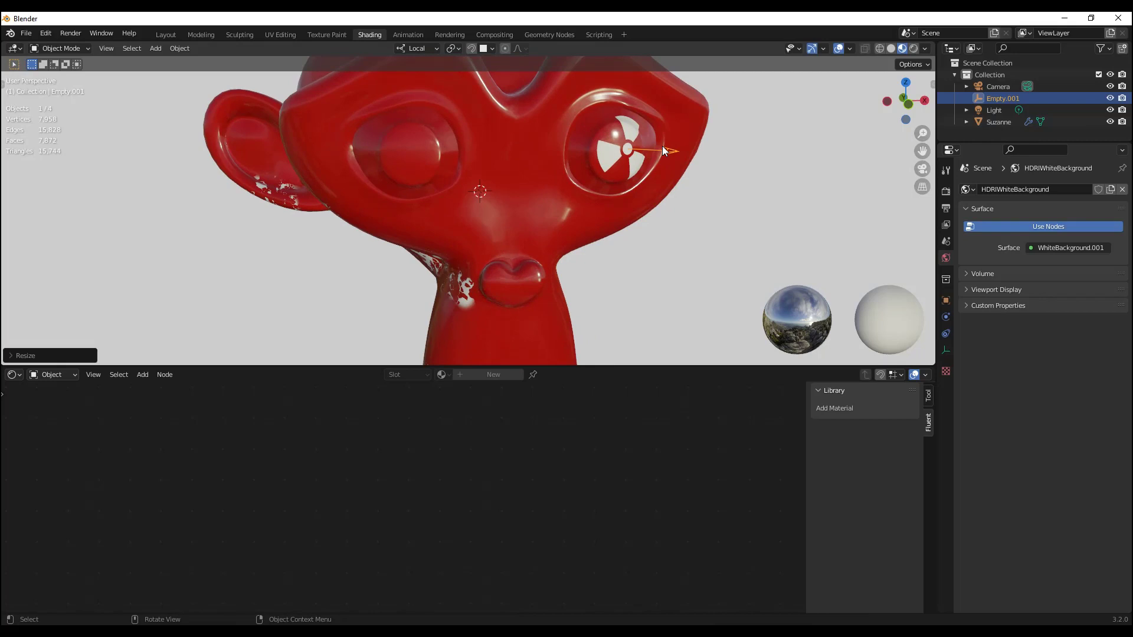
key(g)
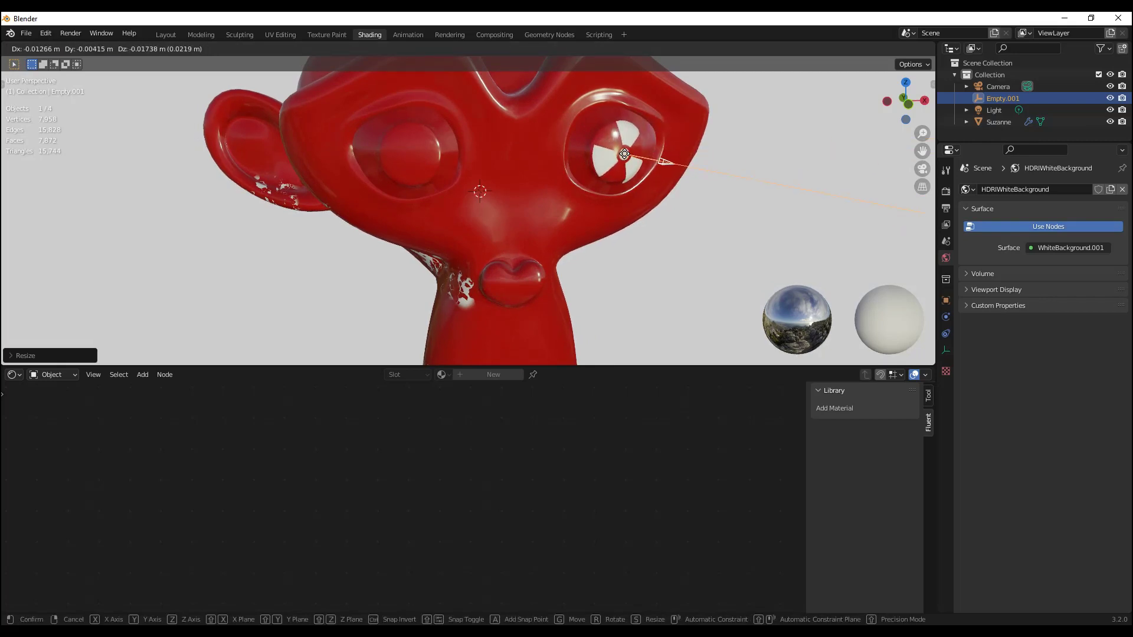
click(626, 157)
key(s)
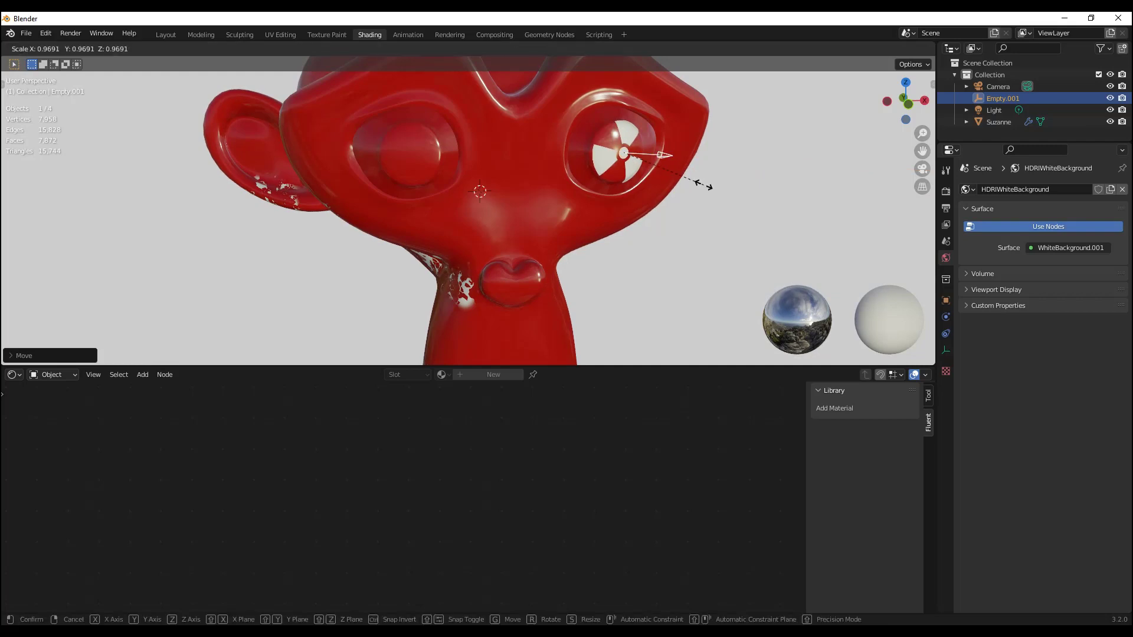
click(761, 148)
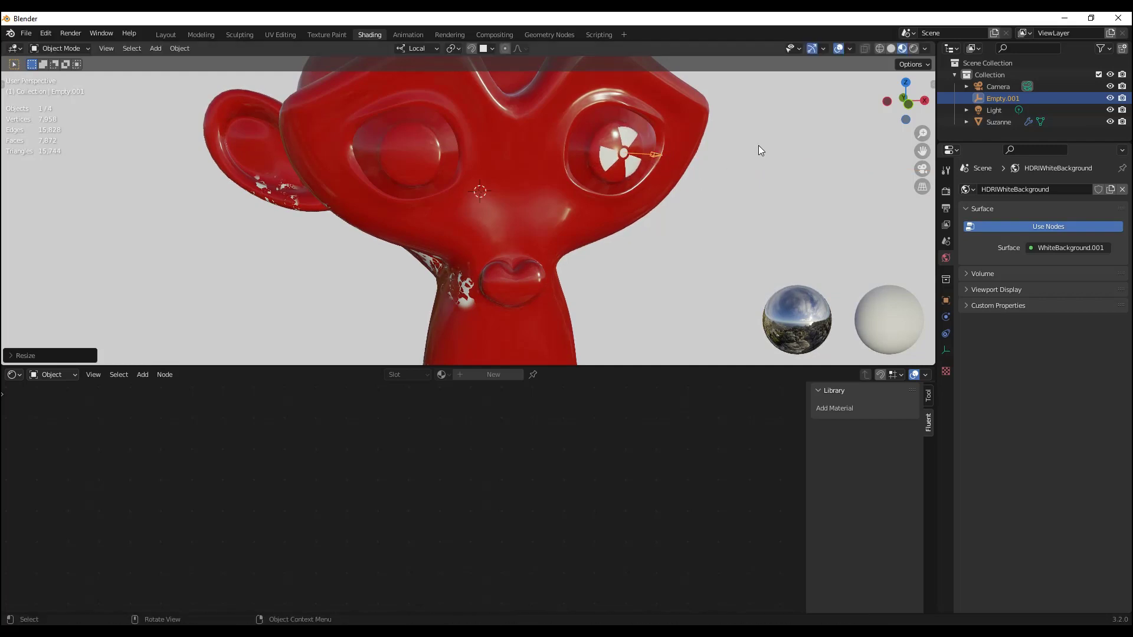
- With Local orientation, rotate the decal around its local Z axis, then tidy a decal node
click(425, 50)
click(387, 97)
key(r)
key(z)
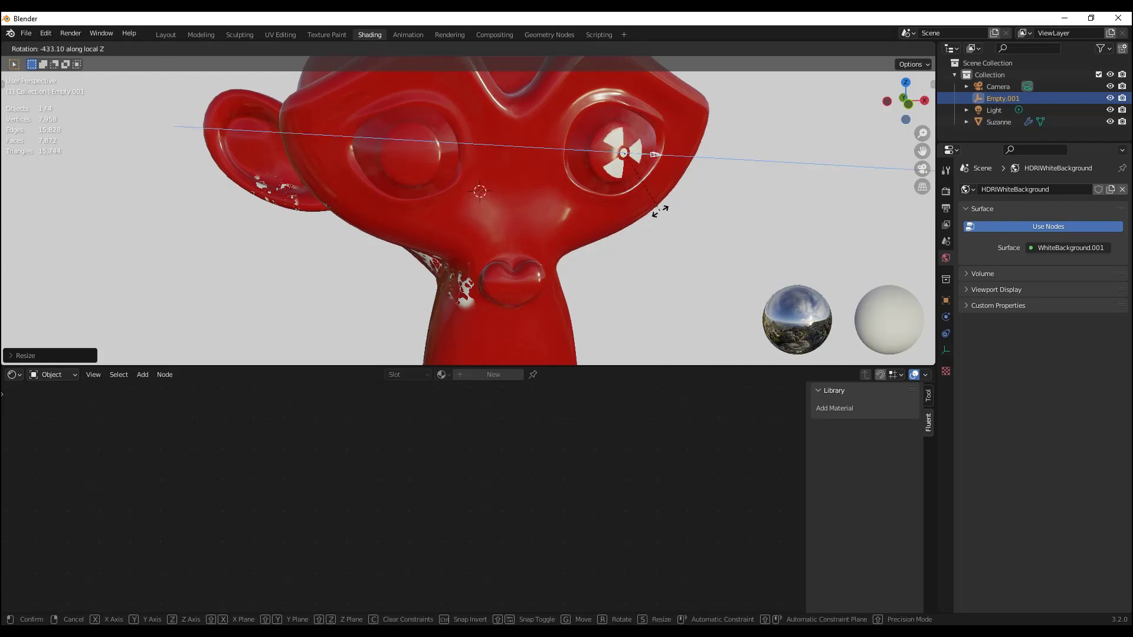
click(584, 203)
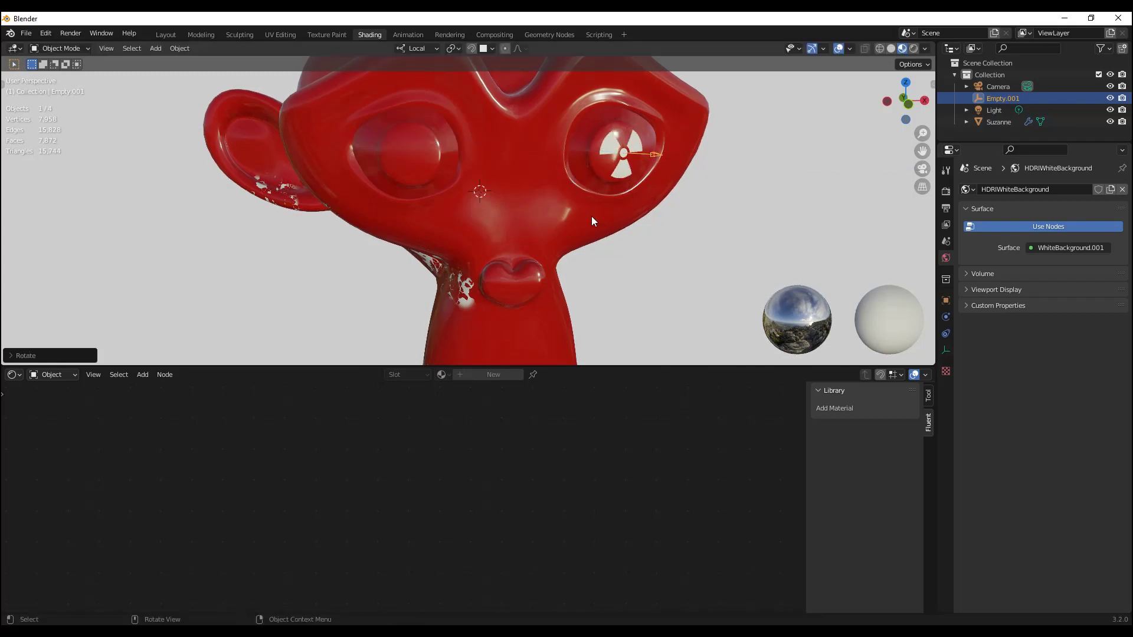
click(520, 187)
drag(319, 510, 300, 442)
- Add the 'target 2' decal and place its empty on Suzanne's head
click(871, 467)
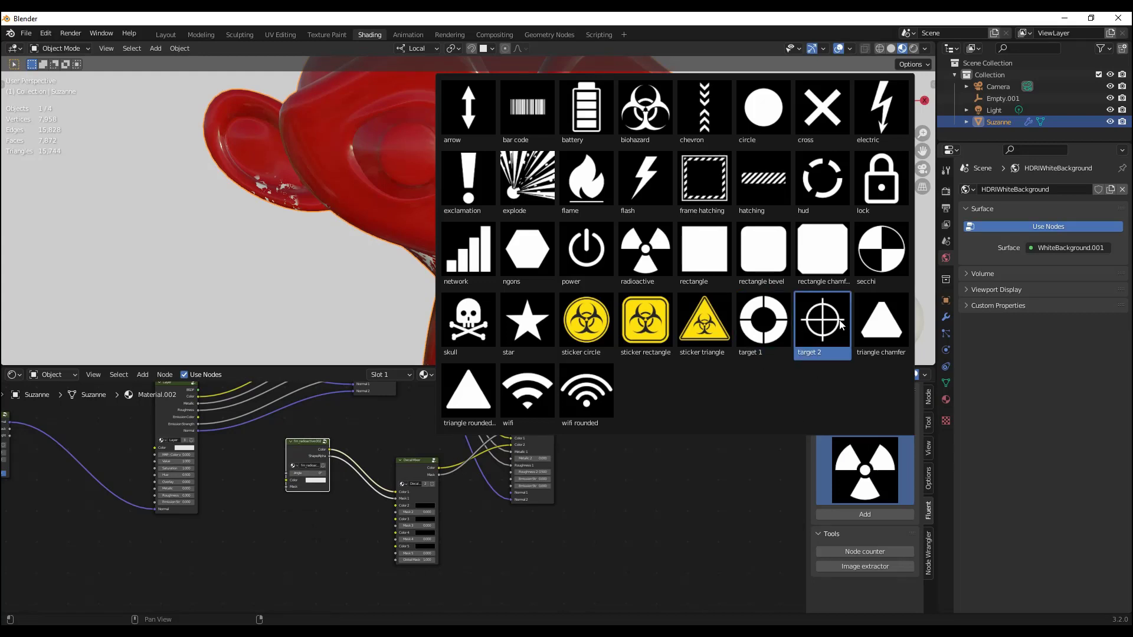
click(865, 514)
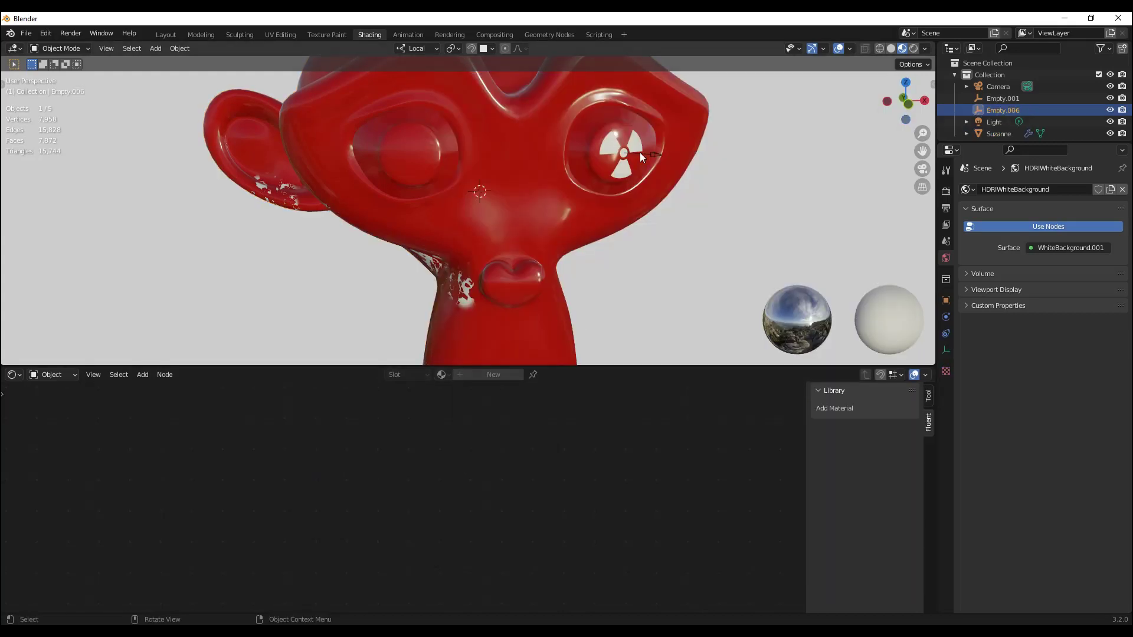
key(g)
ctrl+click(414, 335)
click(440, 354)
- Wire fm_target_2.001's shape into Mask 2 and its colour into Color 2
drag(234, 449, 282, 530)
scroll(344, 544, up, 2)
middle_drag(344, 543, 366, 444)
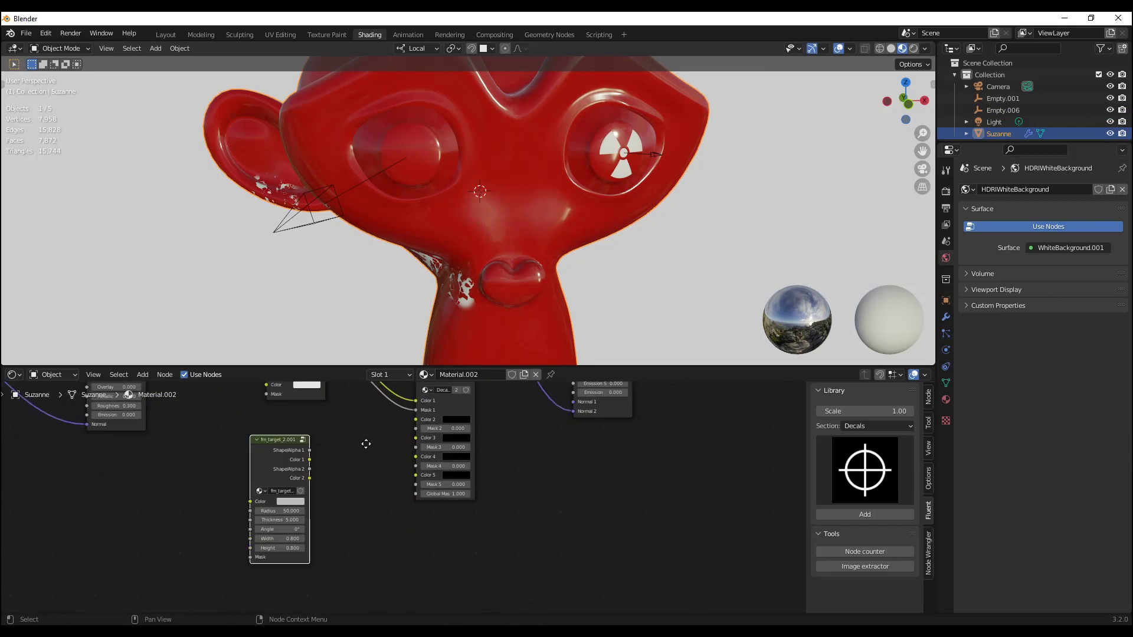
scroll(302, 456, up, 1)
drag(294, 440, 418, 415)
drag(294, 451, 418, 405)
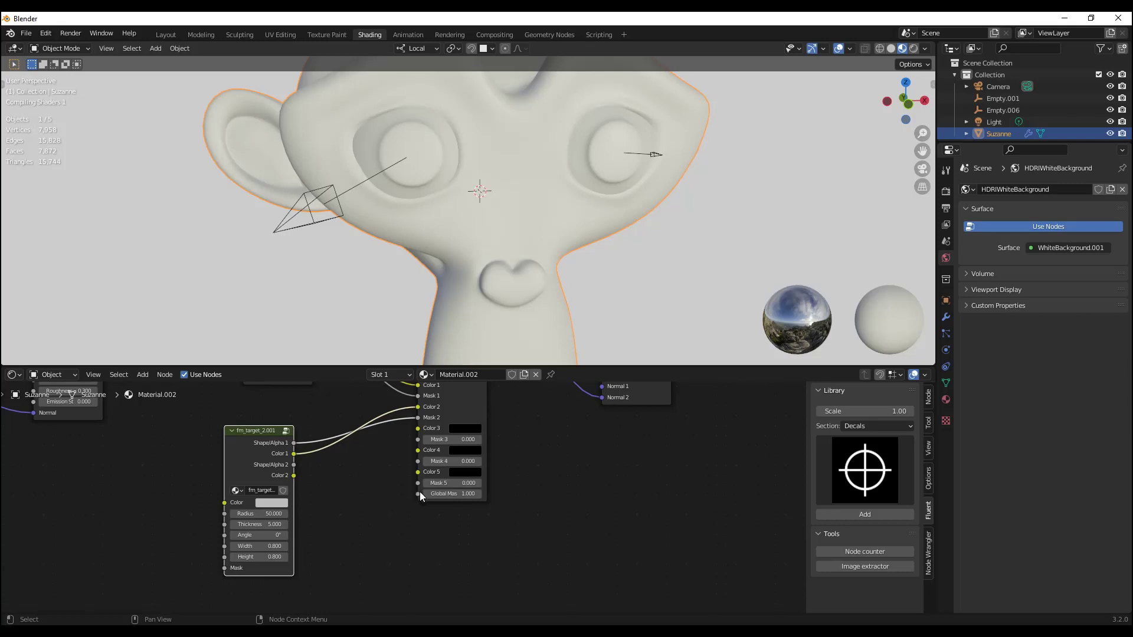
- Select the target decal's Empty.006 and start scaling it down to about 0.106
click(444, 210)
middle_drag(433, 217, 586, 226)
key(s)
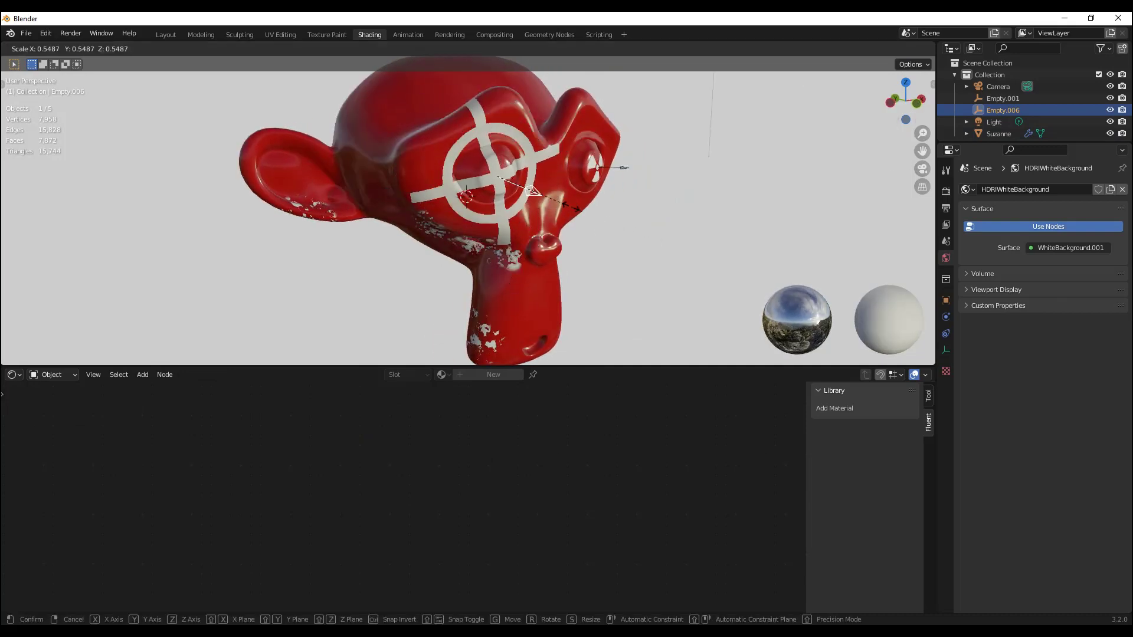
- Confirm the smaller target decal and move it over Suzanne's left eye
click(522, 186)
key(g)
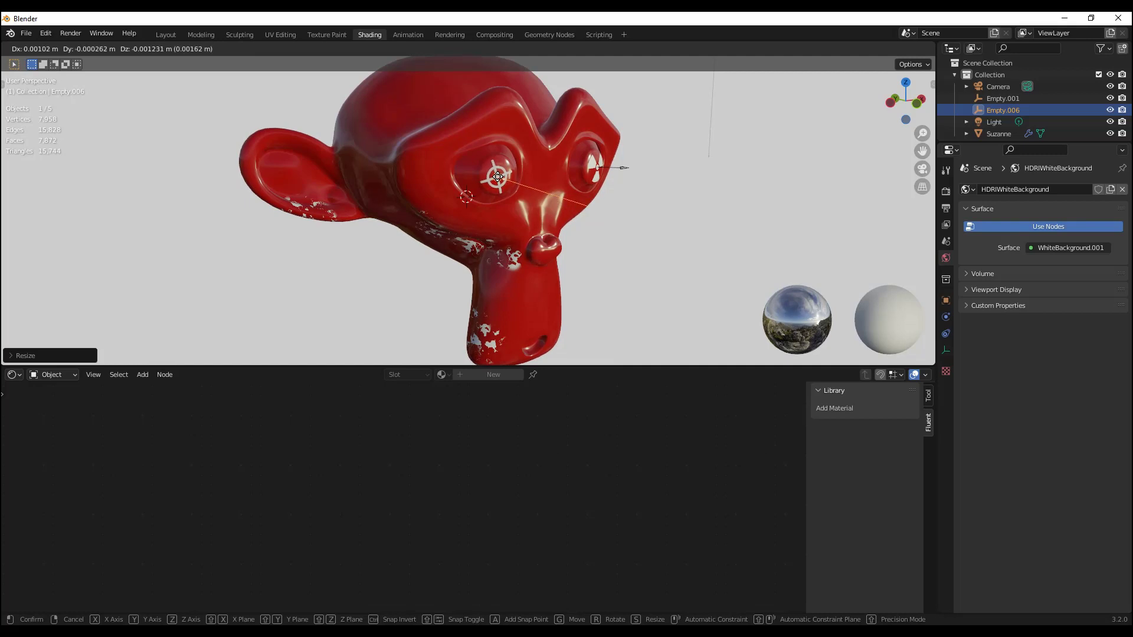
click(498, 177)
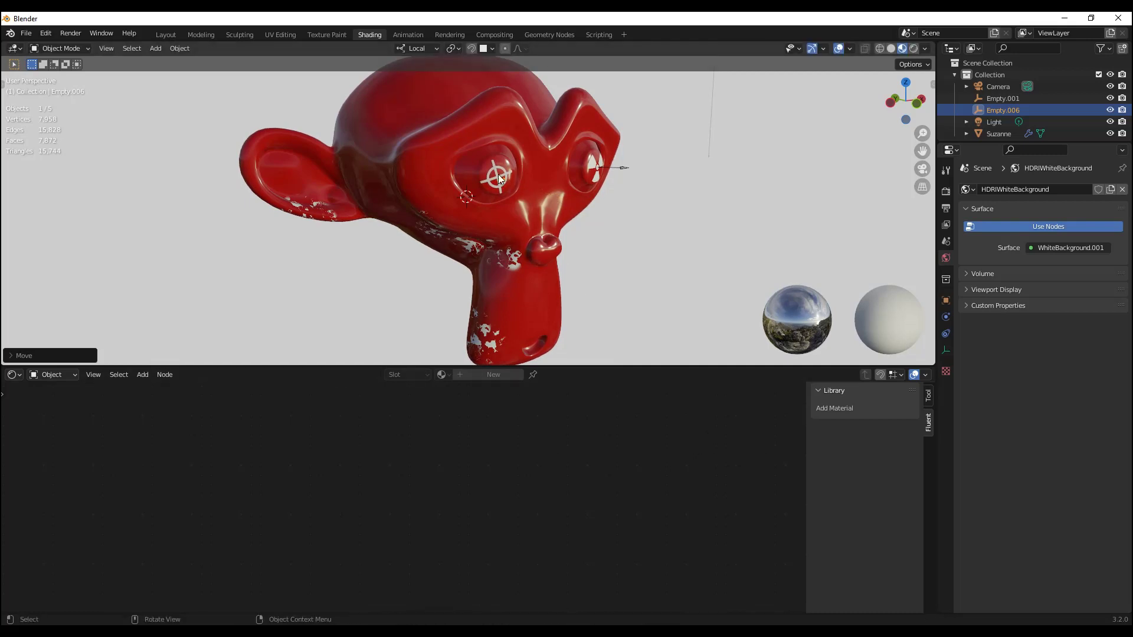
middle_drag(560, 178, 552, 183)
- Dismiss Fluent's Add img browser unused, shift fm_target_2.001 left, and show the decal icon gallery
click(492, 300)
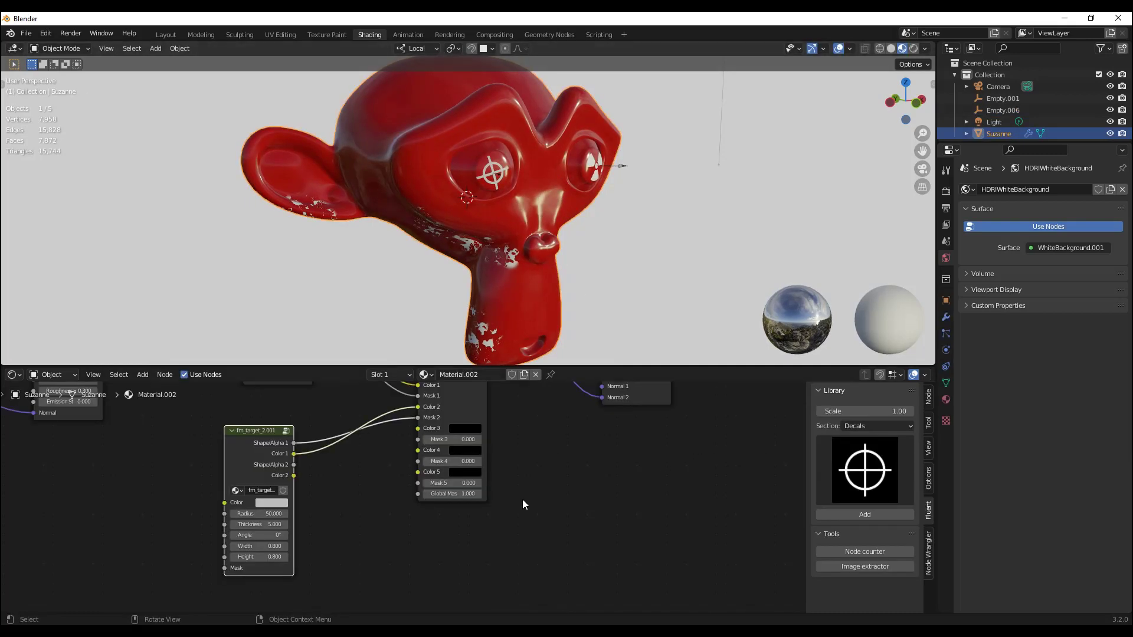
key(shift+f)
click(608, 529)
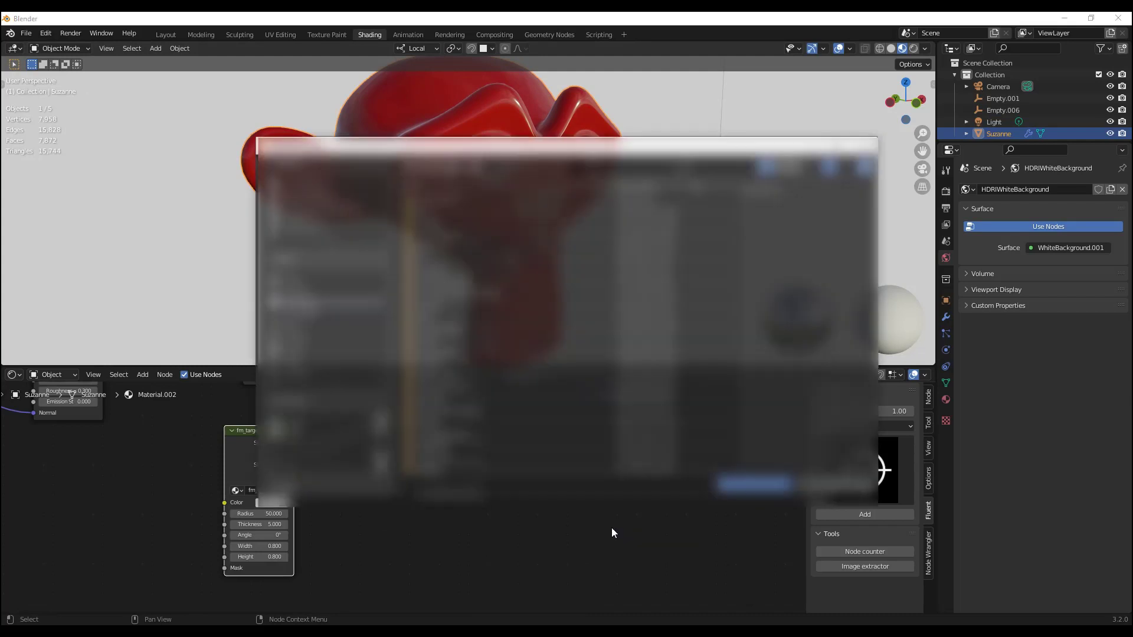
double_click(517, 391)
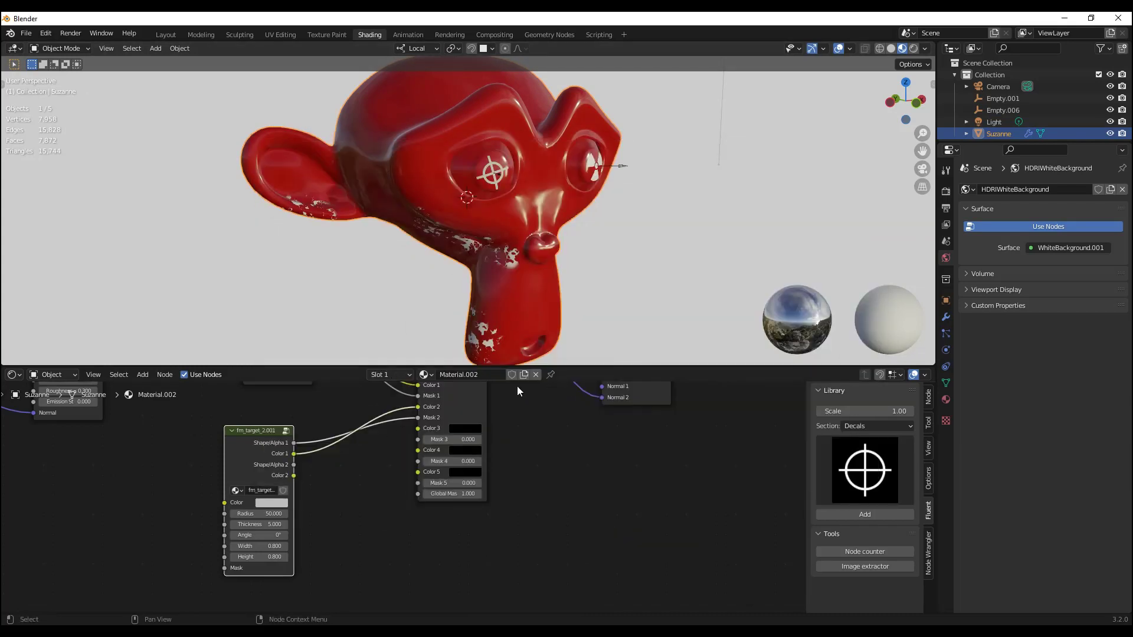
drag(284, 455, 244, 433)
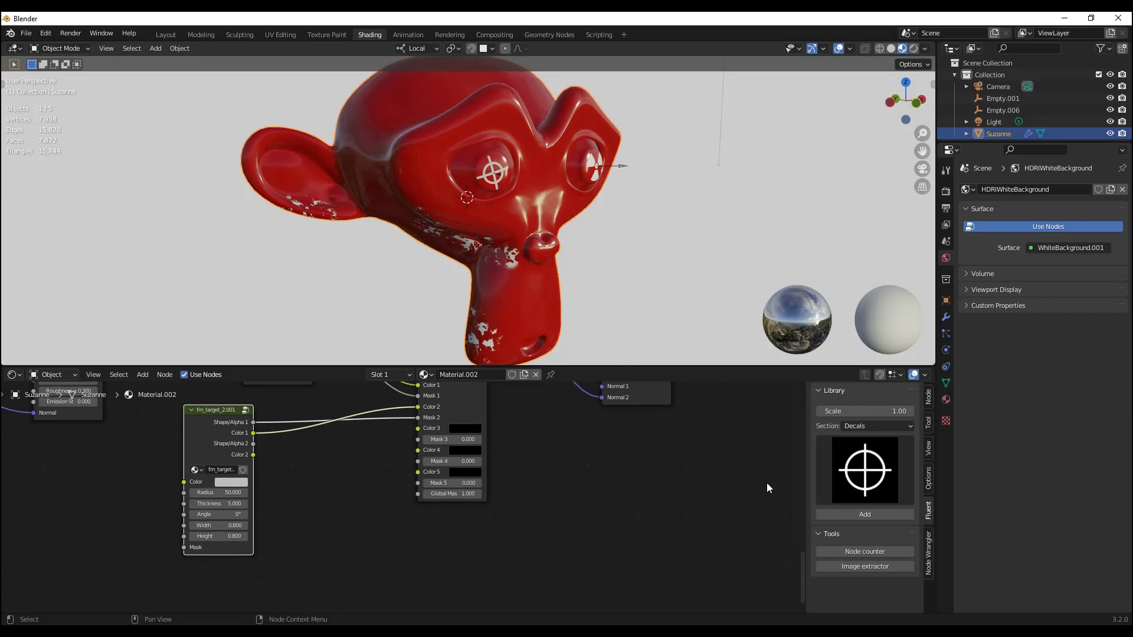
click(859, 484)
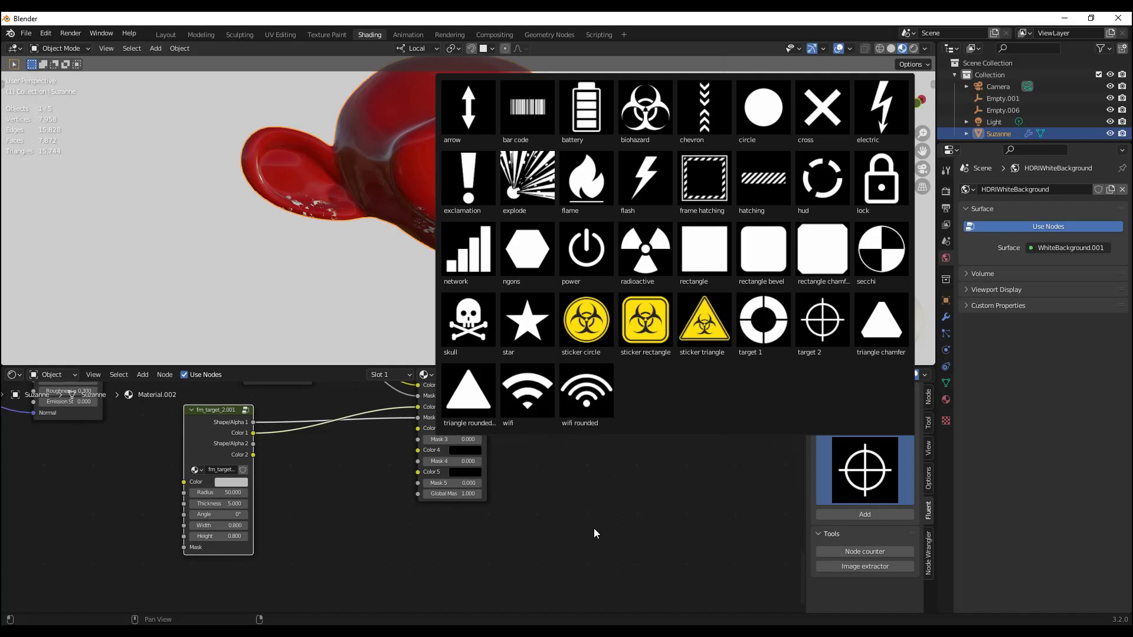
- Add the frame hatching decal, place it on Suzanne's chin, and arrange its node
click(706, 175)
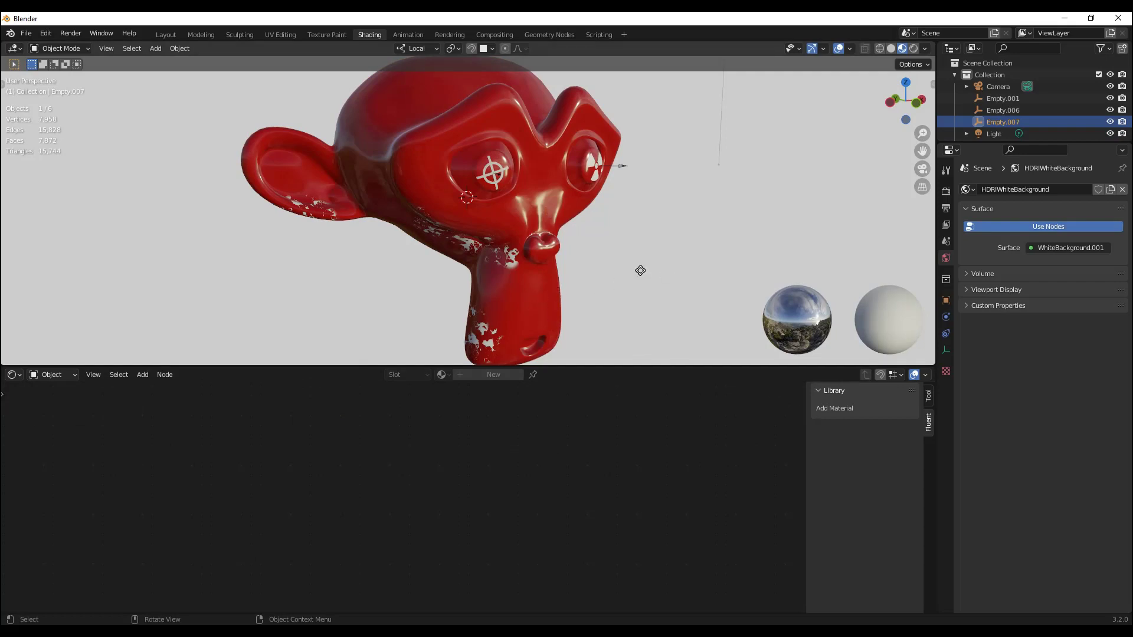
key(g)
click(538, 307)
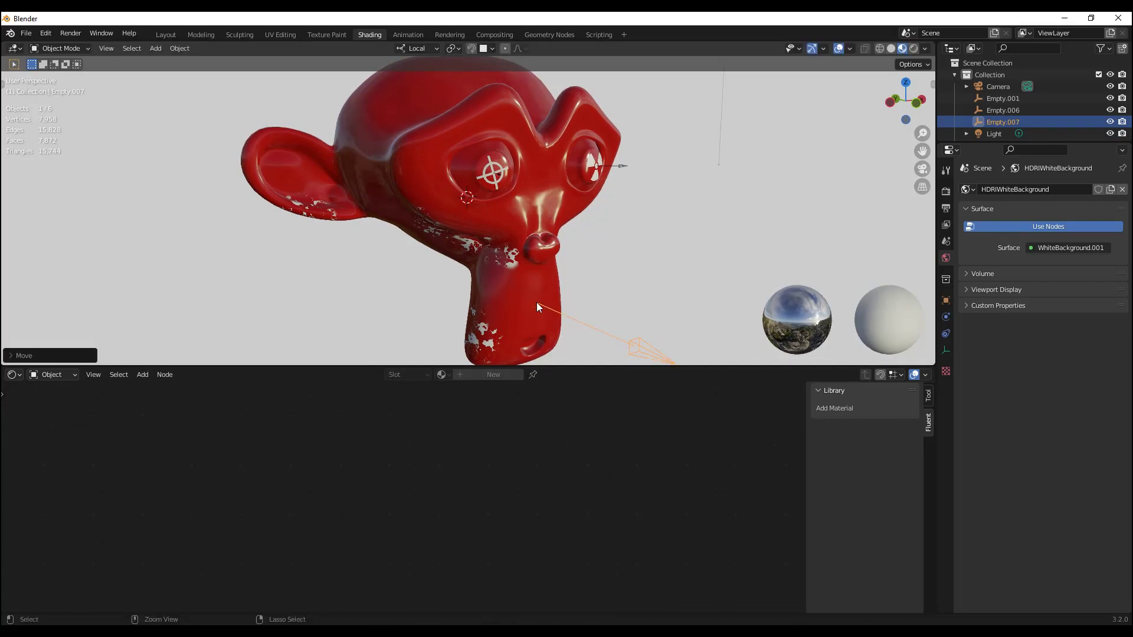
click(511, 258)
drag(131, 436, 302, 534)
mouse_move(385, 479)
middle_down()
mouse_move(380, 442)
mouse_move(379, 474)
middle_up()
- Wire the hatching into Color 3 and Mask 3, and reduce the frame to 17.9 × 18.8
mouse_move(323, 514)
mouse_down()
mouse_move(376, 434)
mouse_move(413, 420)
mouse_up()
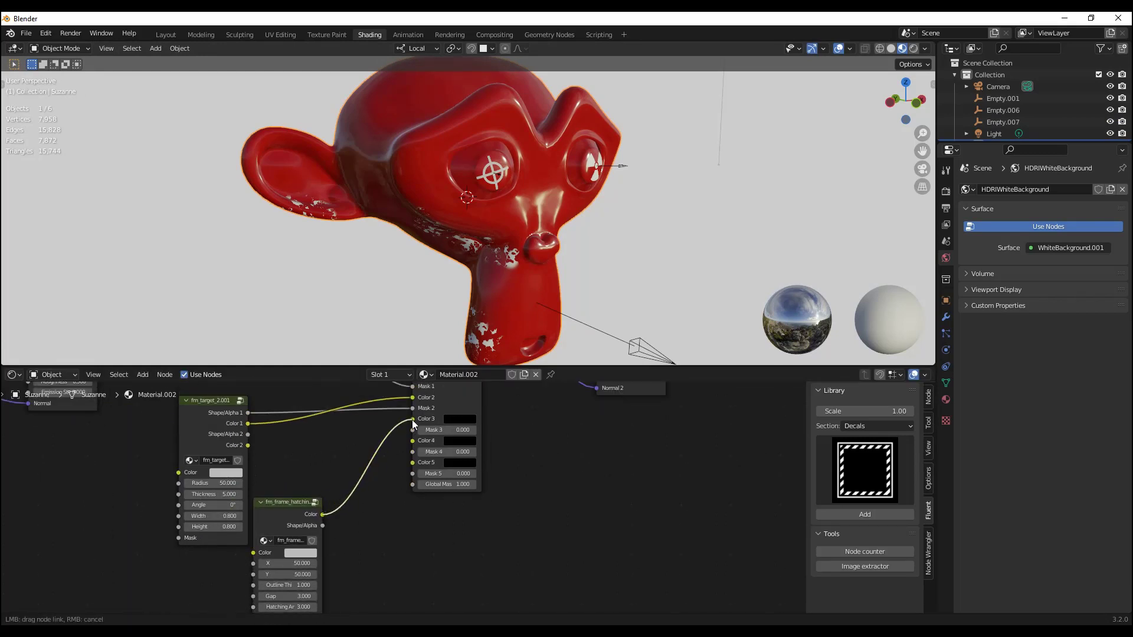
drag(322, 527, 413, 431)
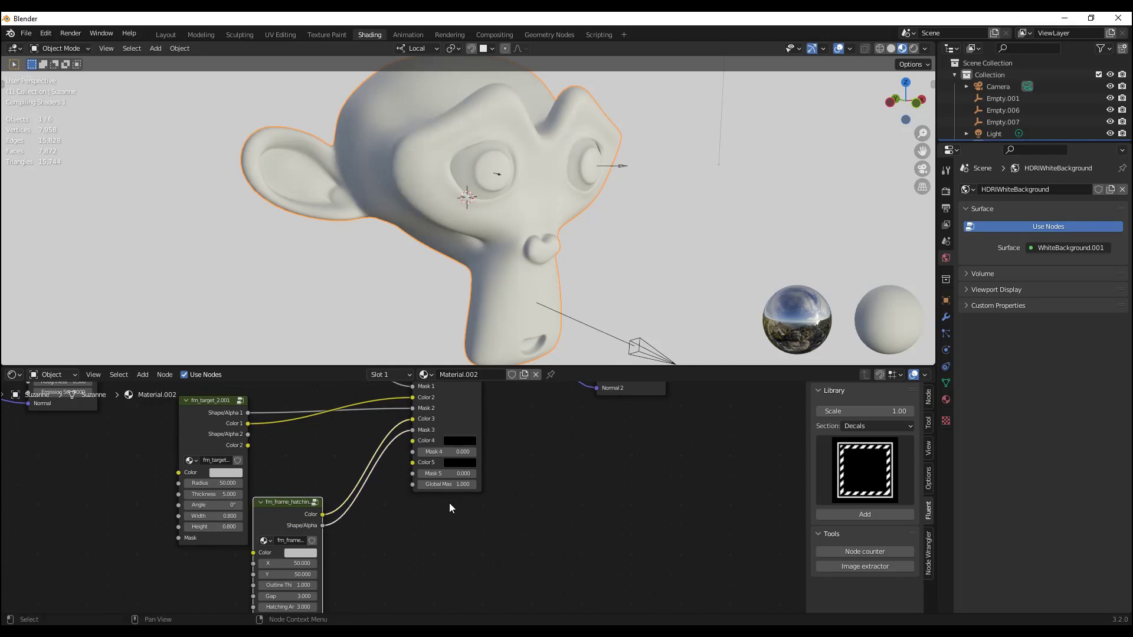
drag(287, 502, 317, 457)
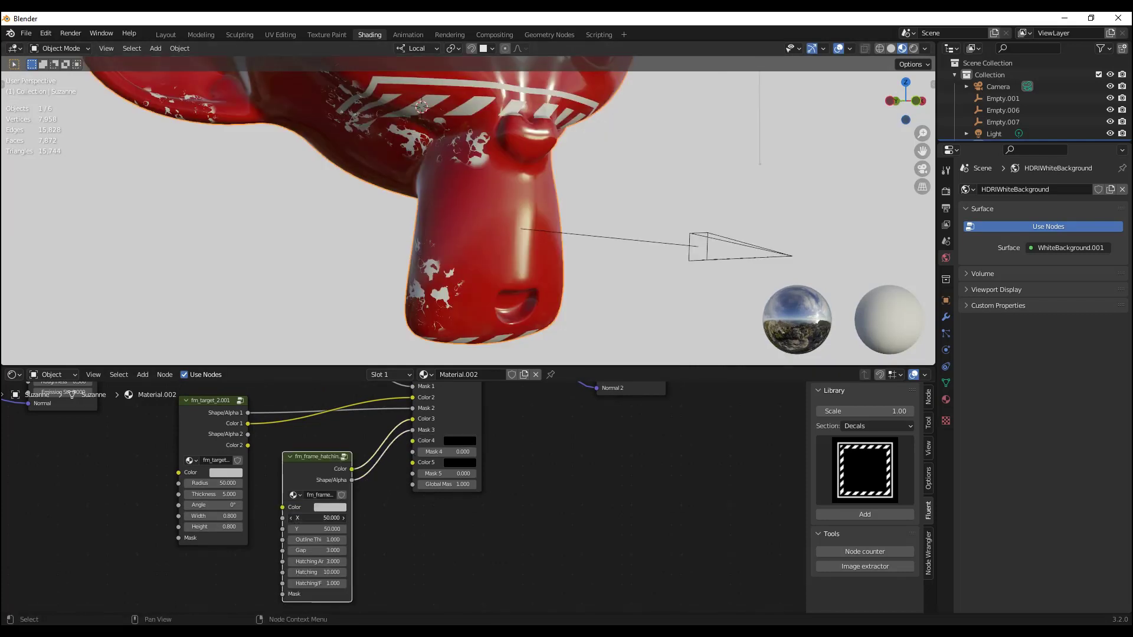
drag(319, 517, 253, 518)
mouse_move(328, 530)
mouse_down()
mouse_move(251, 529)
mouse_move(346, 528)
mouse_move(289, 518)
mouse_up()
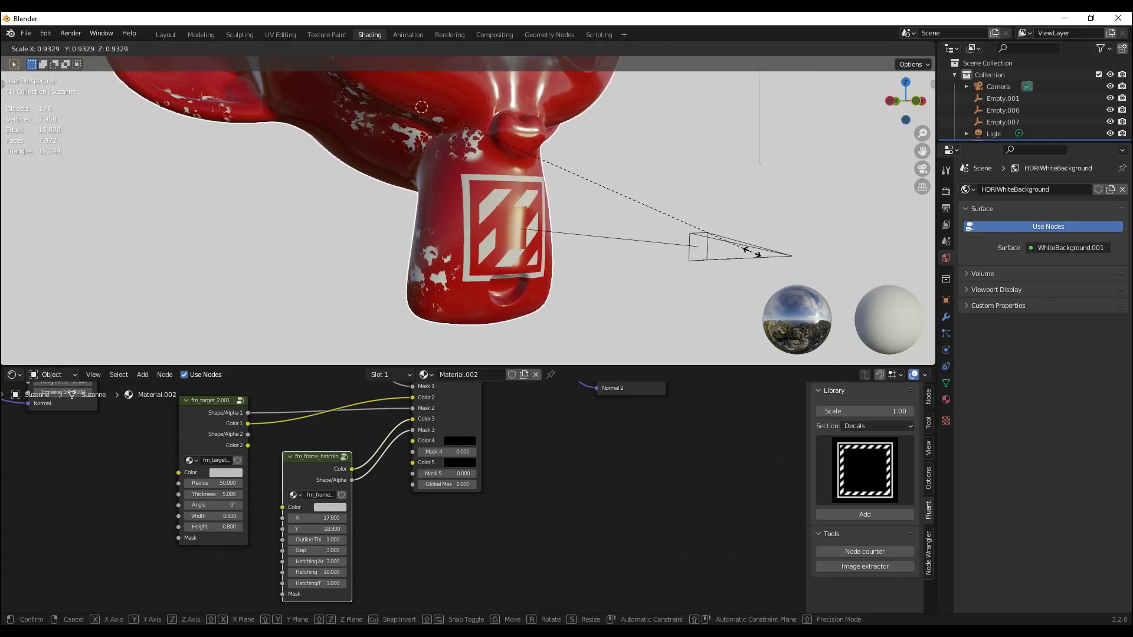
- Scale Empty.007 down and widen the hatching frame's X, giving a 37.7 × 30.6 frame
click(752, 250)
key(s)
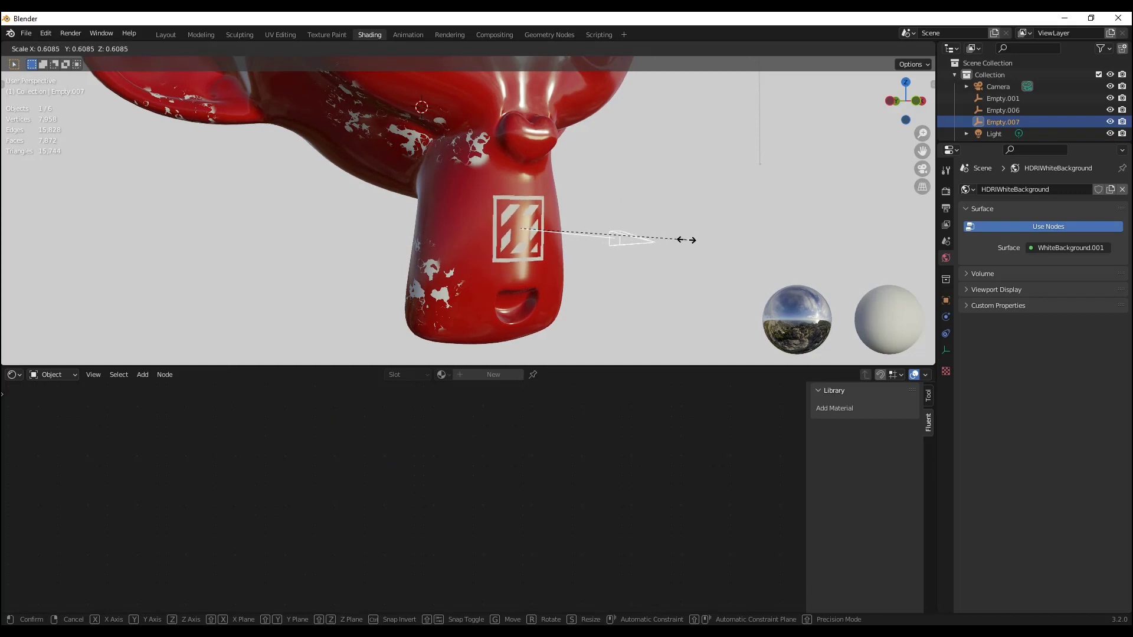
click(664, 241)
scroll(530, 265, up, 1)
click(530, 264)
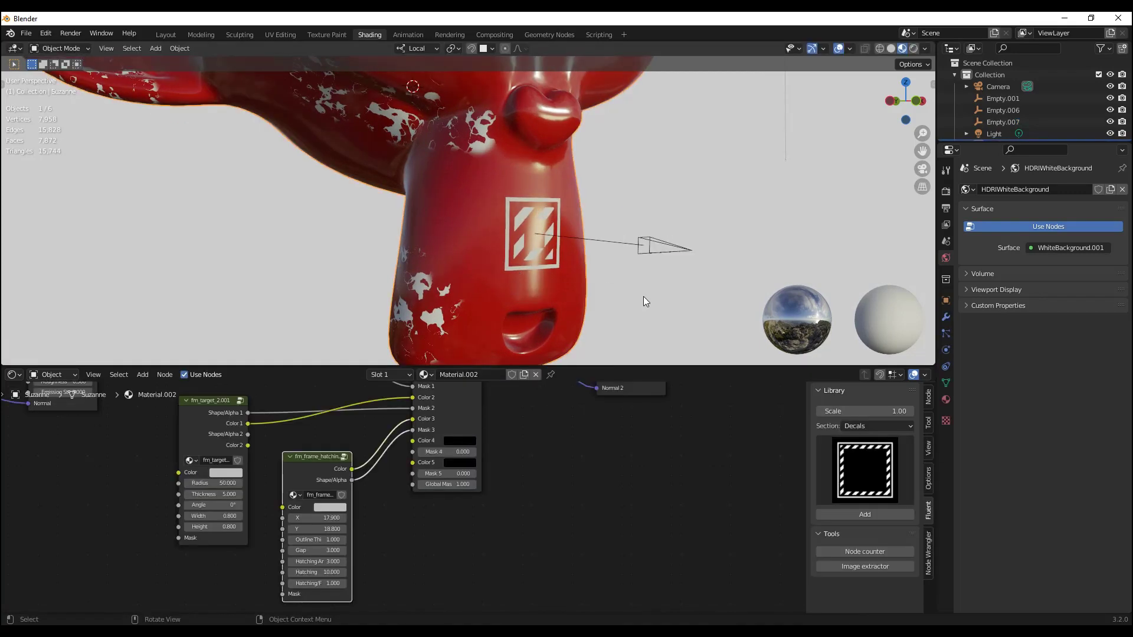
drag(315, 518, 435, 490)
- Thicken the frame outline and raise the hatching value from 10 to 13.4
middle_drag(343, 533, 324, 467)
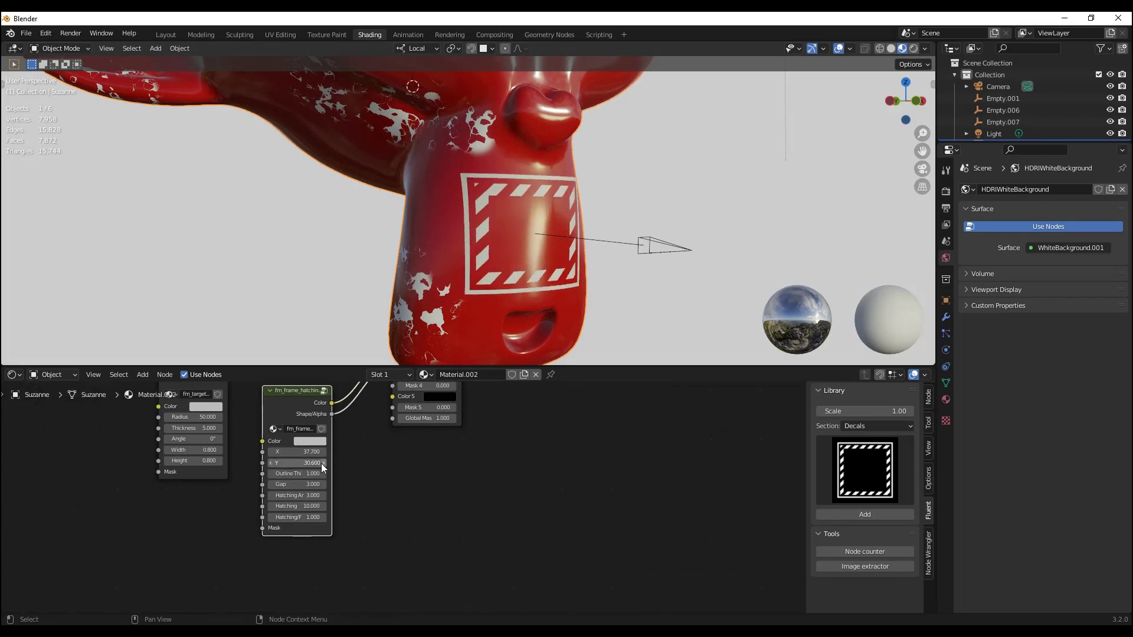
mouse_move(304, 473)
mouse_down()
mouse_move(348, 473)
mouse_move(298, 473)
mouse_move(328, 473)
mouse_move(301, 483)
mouse_up()
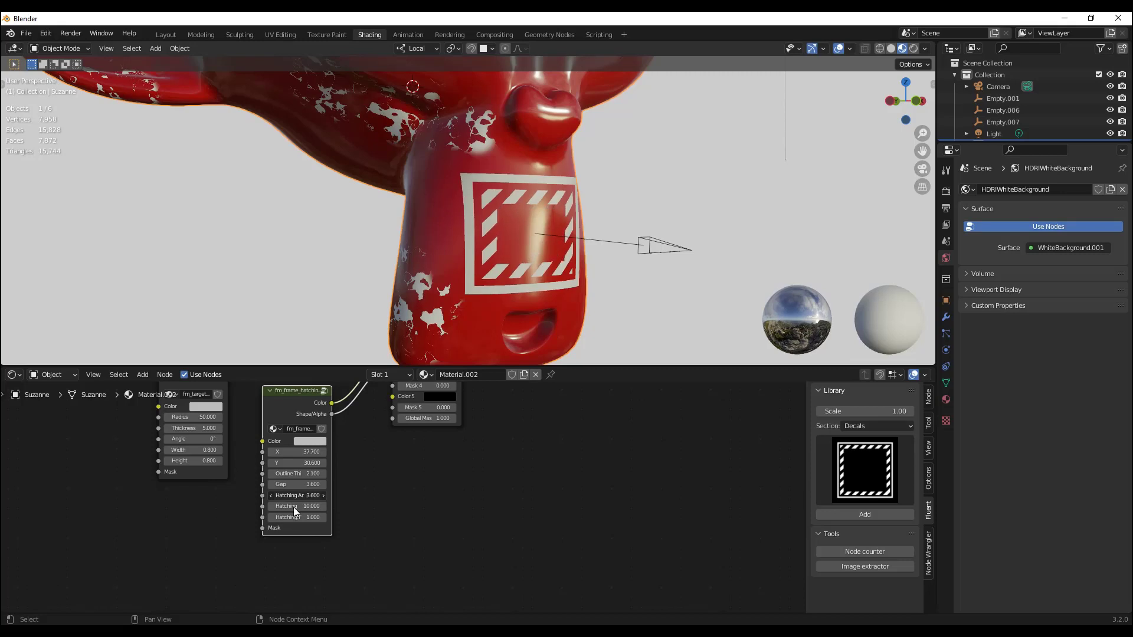
drag(295, 506, 311, 507)
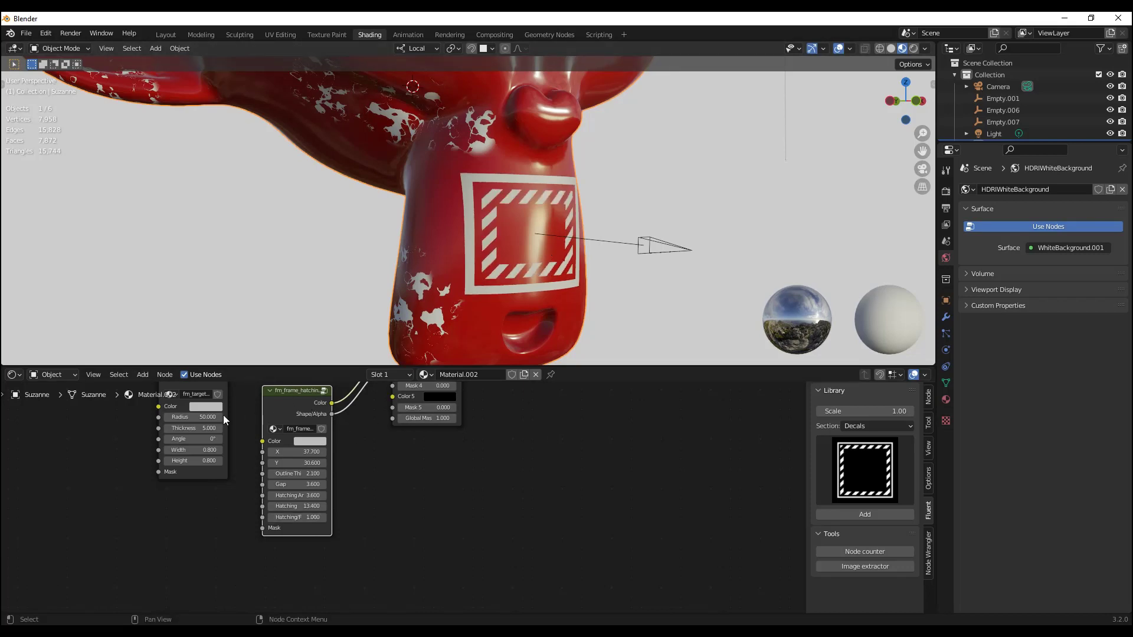
- Move the frame hatching node left of fm_target and bring the Decal node fully into view
scroll(222, 493, down, 2)
drag(334, 428, 145, 443)
middle_drag(329, 487, 363, 457)
drag(465, 392, 541, 443)
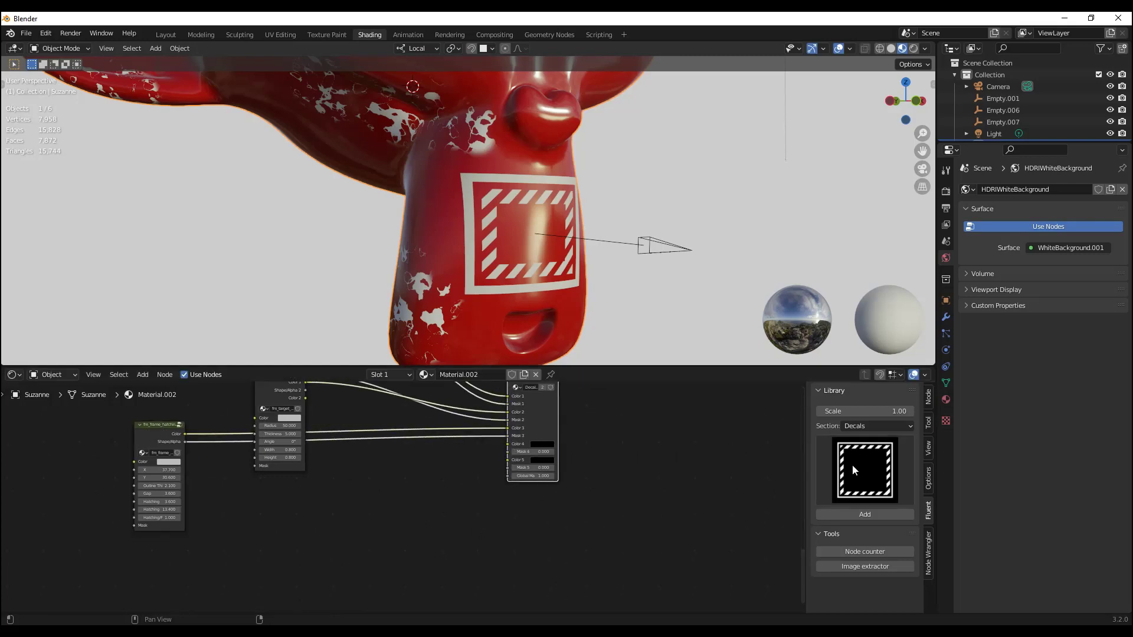
- Add the bar code decal and place its projector in front of the chin, scaled to 0.3718
click(852, 470)
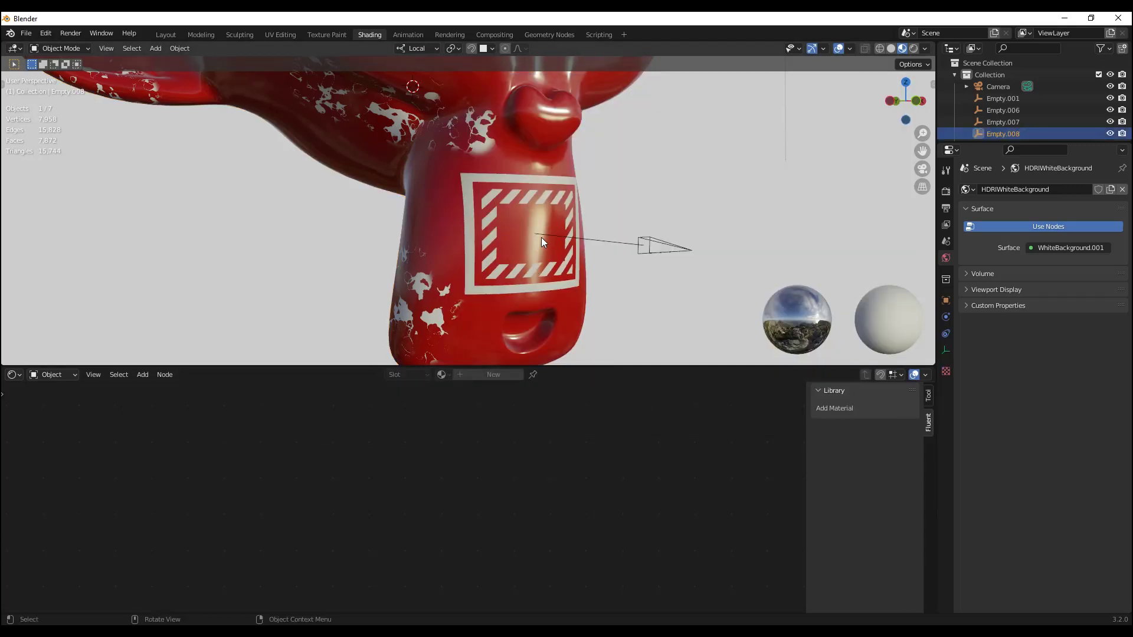
key(g)
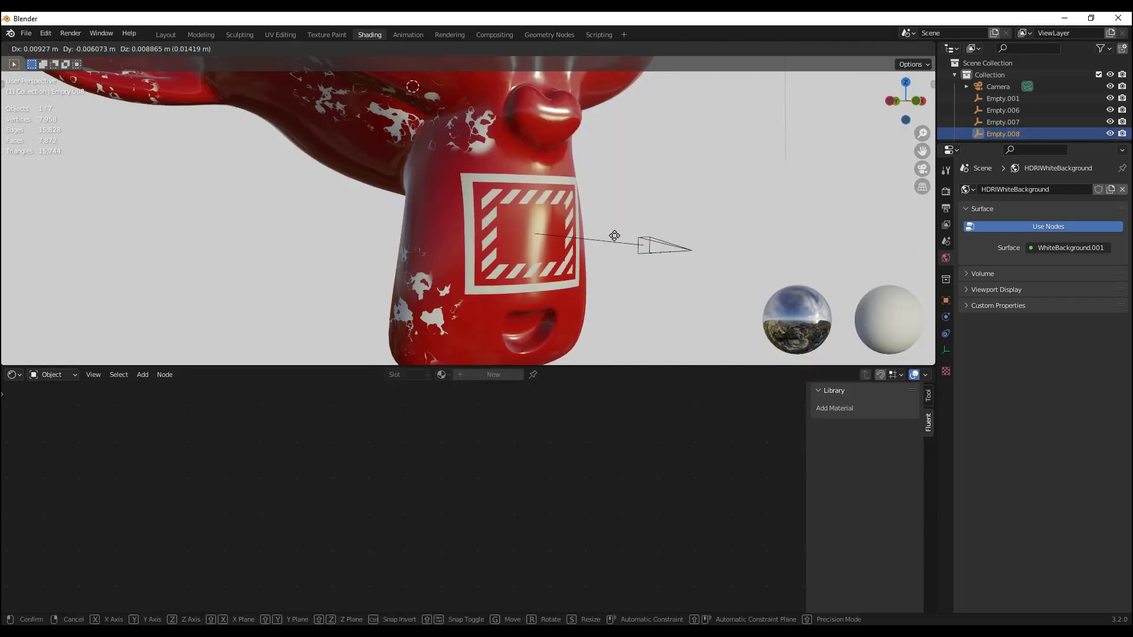
click(538, 233)
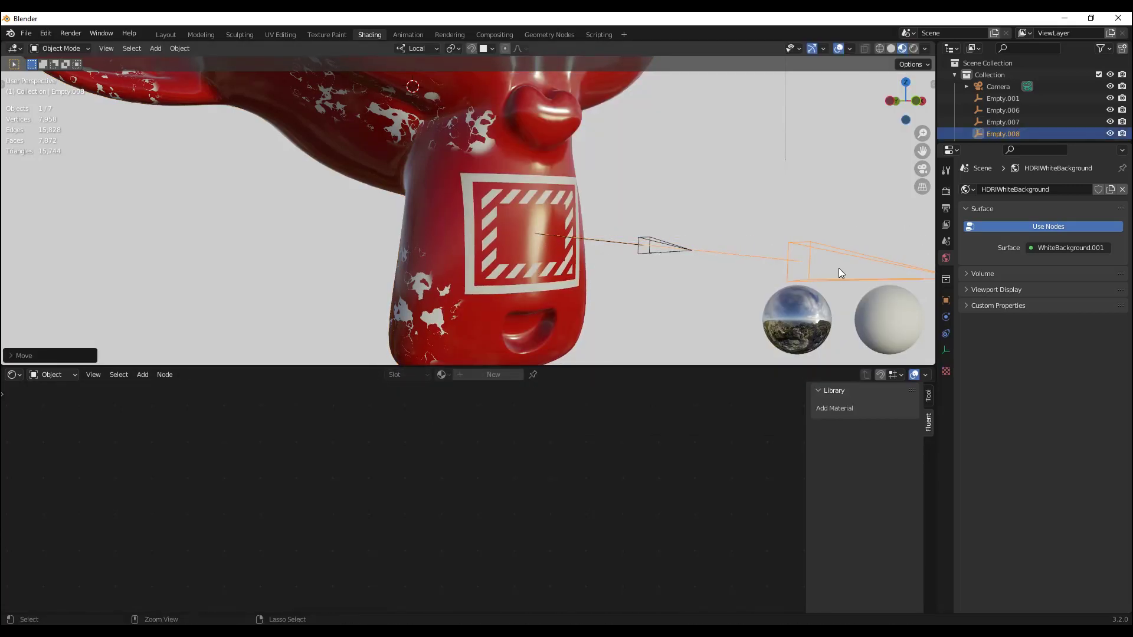
key(s)
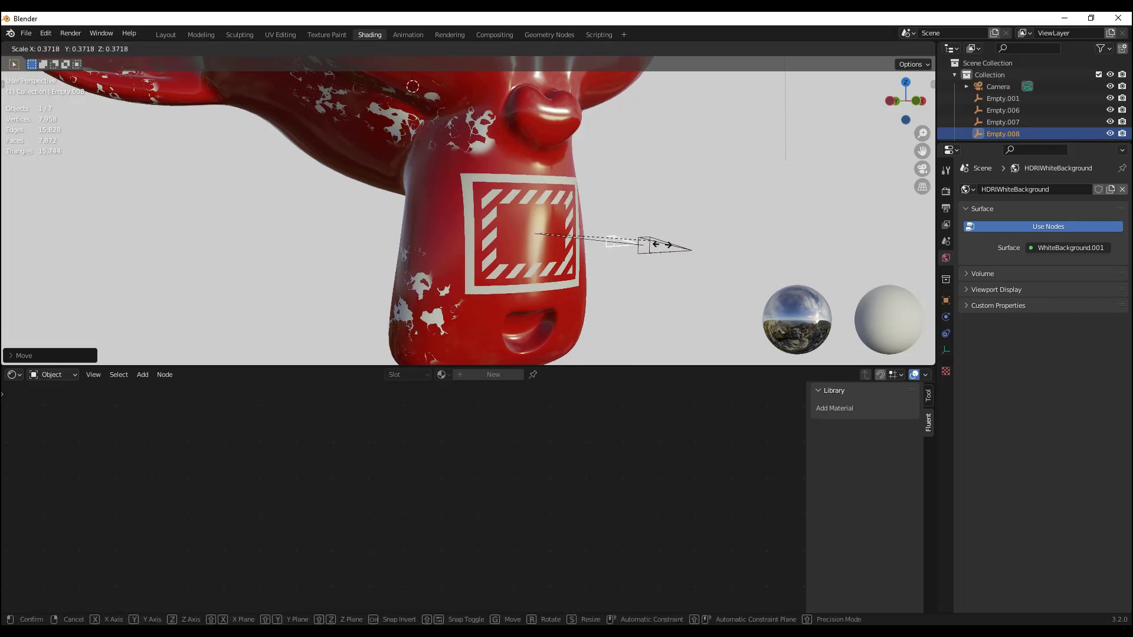
click(683, 245)
click(465, 292)
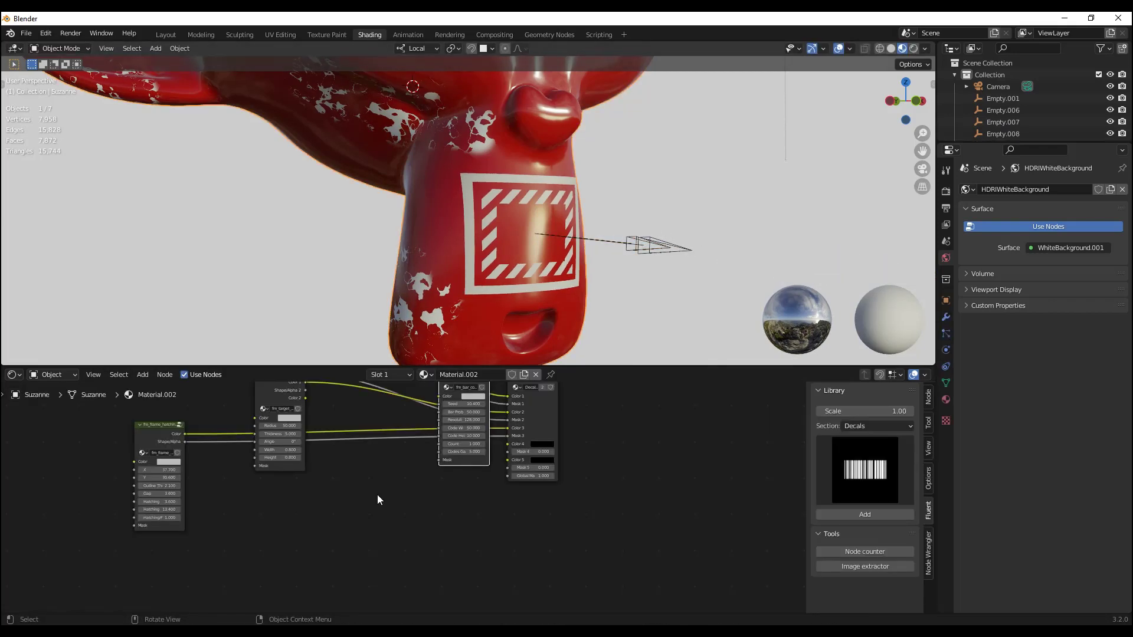
scroll(290, 483, down, 3)
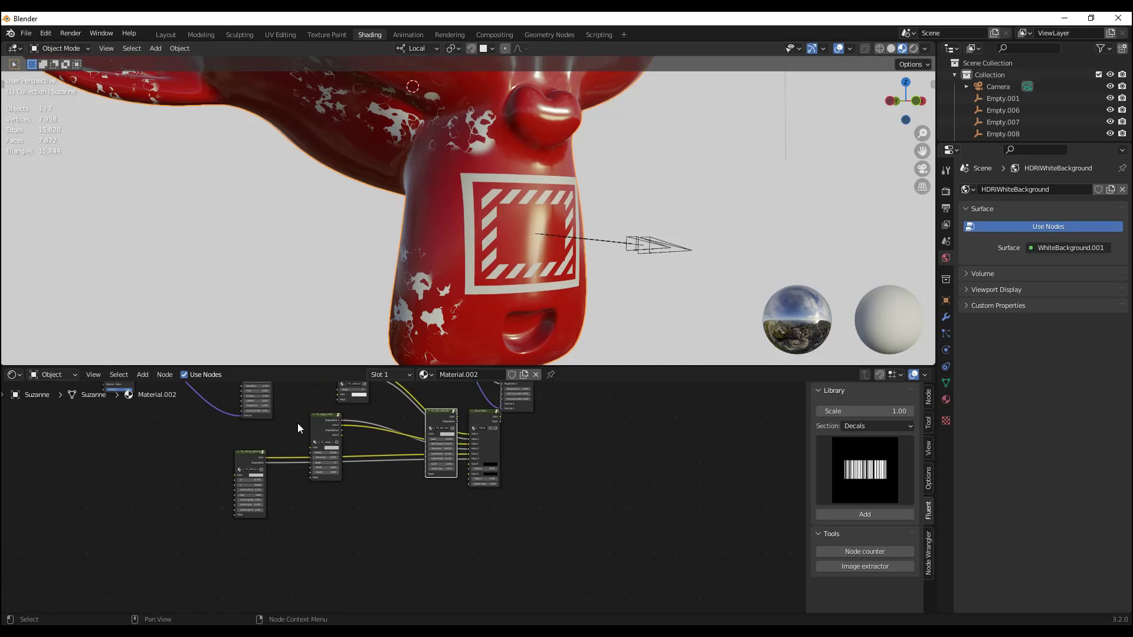
- Link fm_bar_code.003 Color to the Decal Mixer's Color 4 and Shape/Alpha to Mask 4
scroll(298, 429, up, 4)
middle_drag(468, 557, 380, 468)
scroll(354, 475, up, 1)
drag(261, 483, 416, 421)
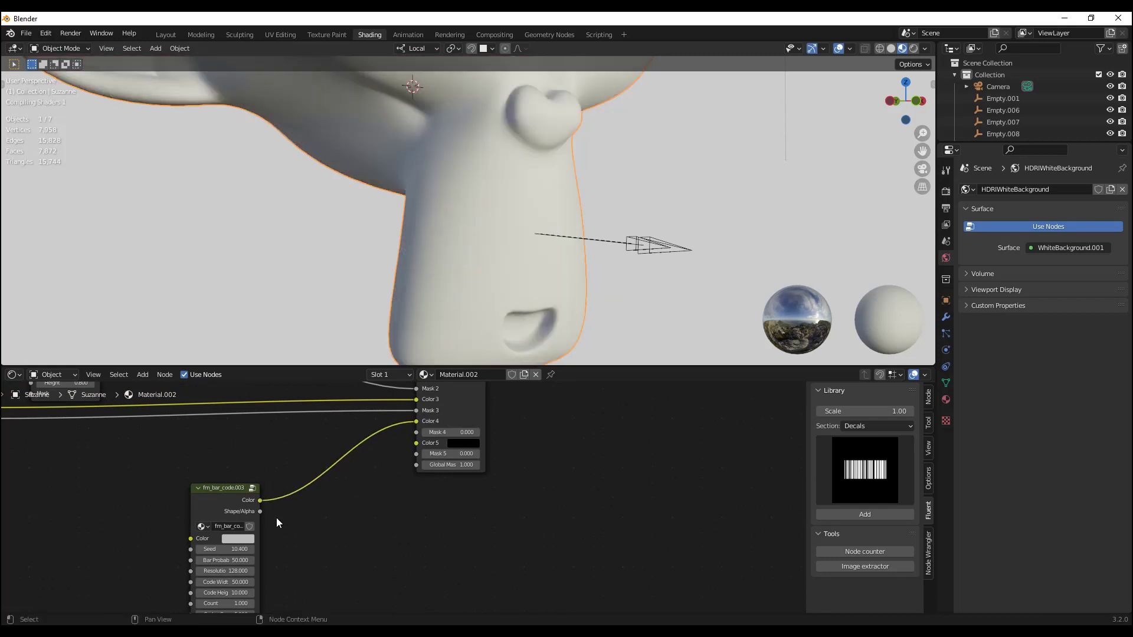
drag(261, 511, 416, 433)
- Move the Material Output node clear of the group node and recentre on the mixer nodes
scroll(349, 471, down, 5)
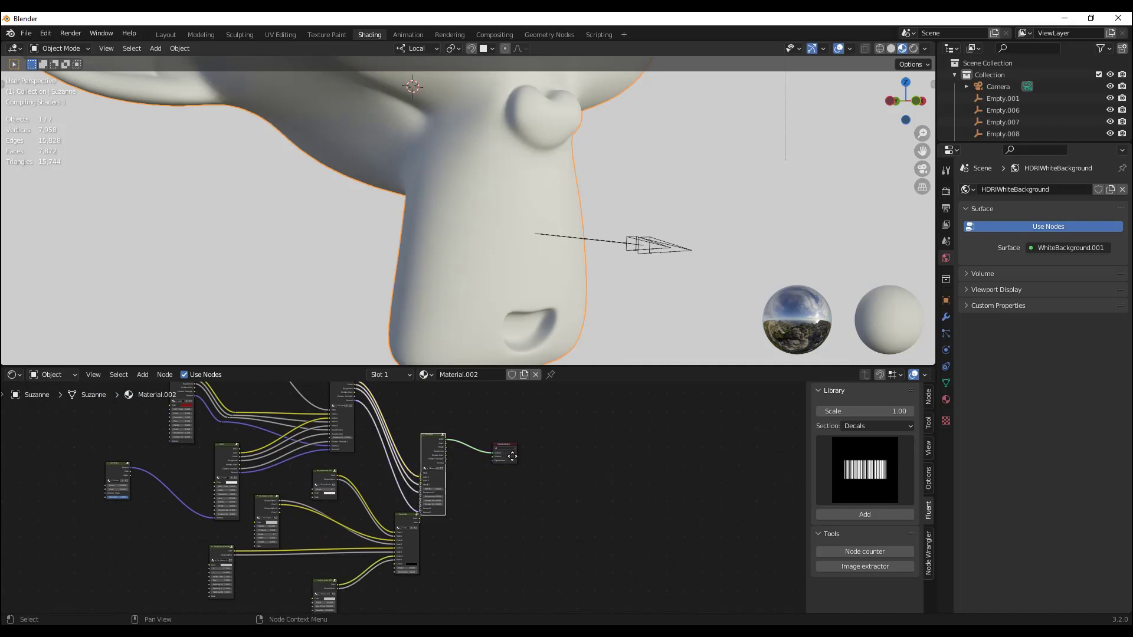
click(514, 462)
drag(495, 452, 598, 452)
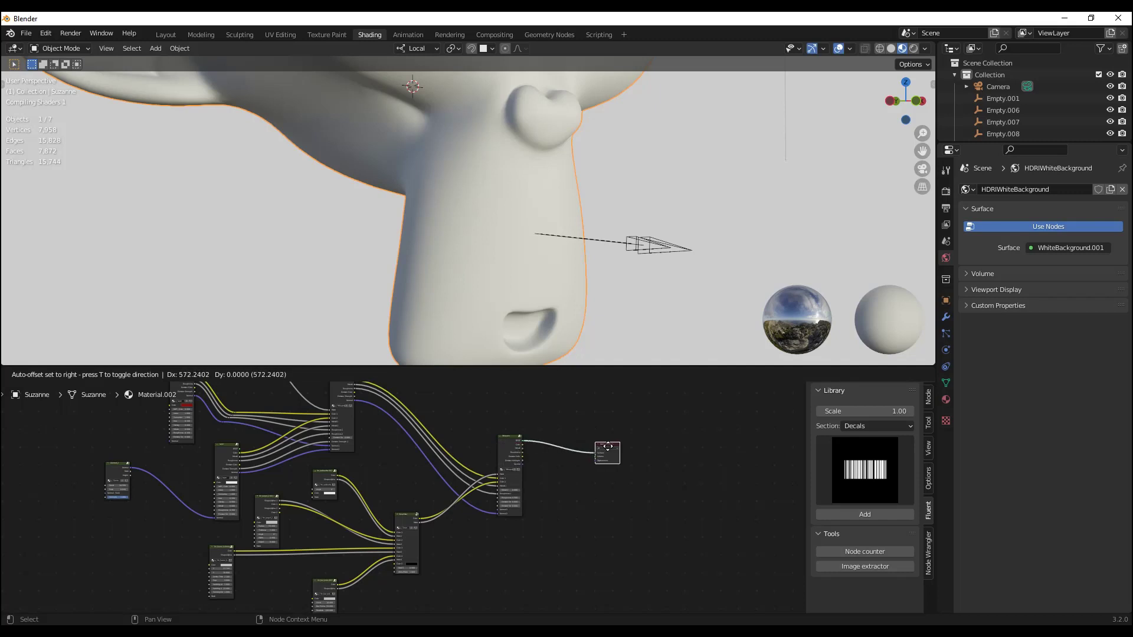
scroll(532, 501, up, 3)
scroll(363, 473, up, 3)
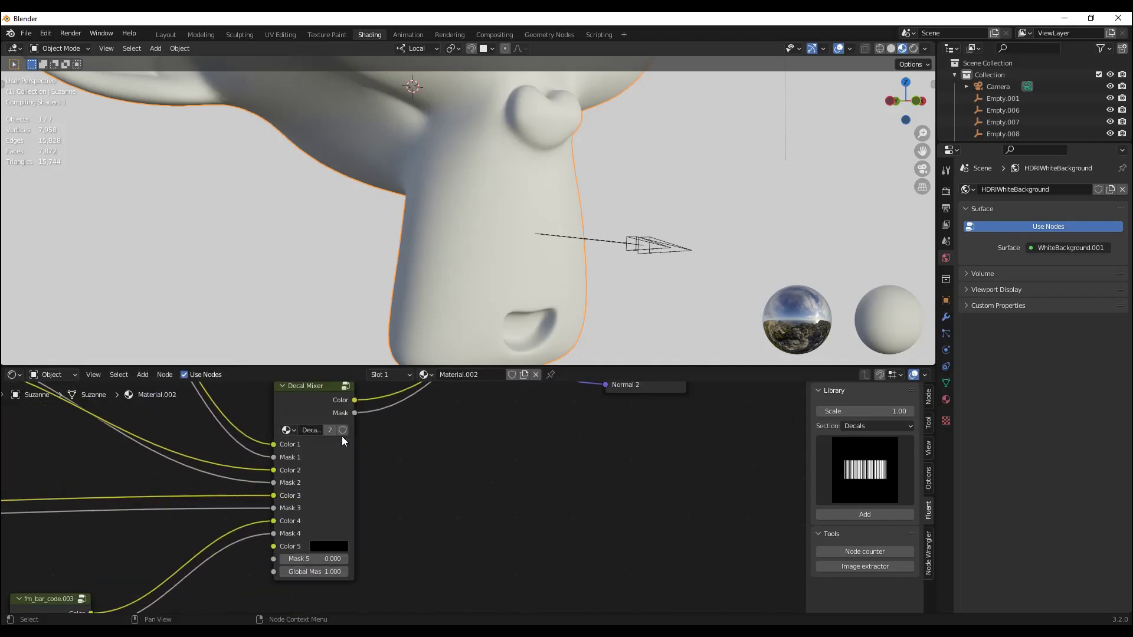
middle_drag(348, 437, 372, 485)
ctrl+scroll(545, 454, right, 2)
scroll(577, 439, up, 2)
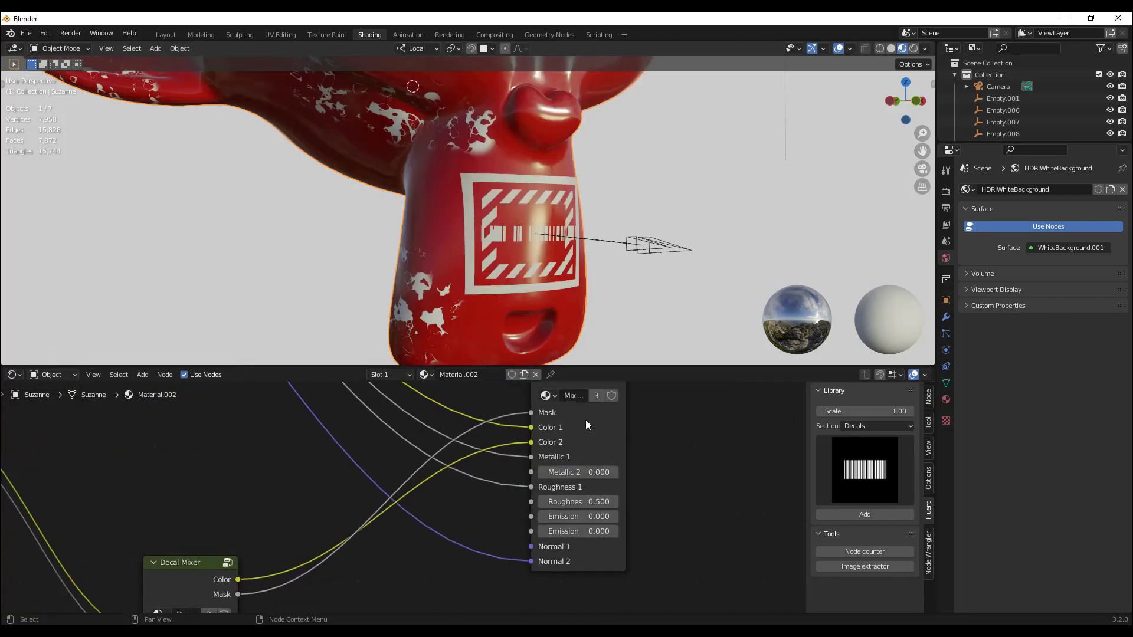
middle_drag(400, 608, 371, 614)
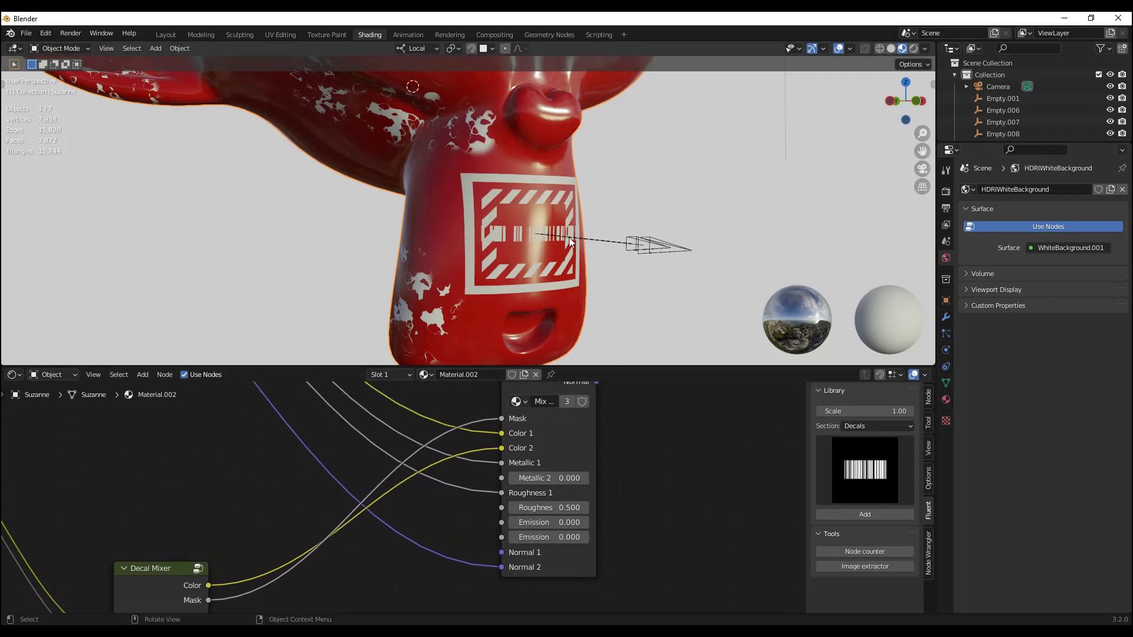
click(631, 243)
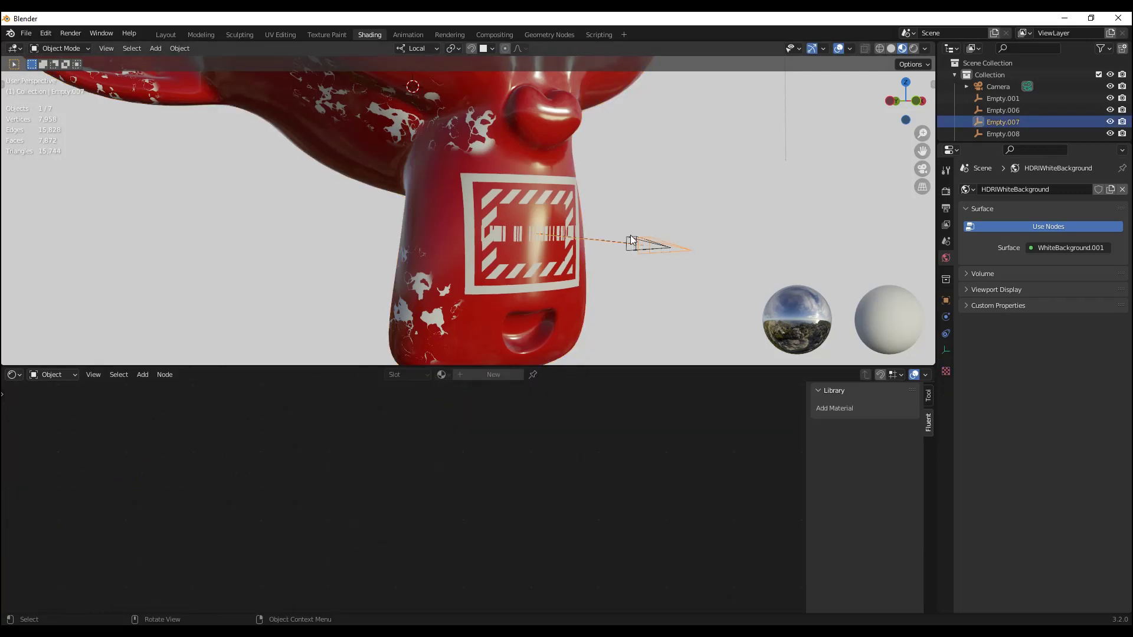
- Rescale the barcode projector Empty.008, then reselect Suzanne
key(s)
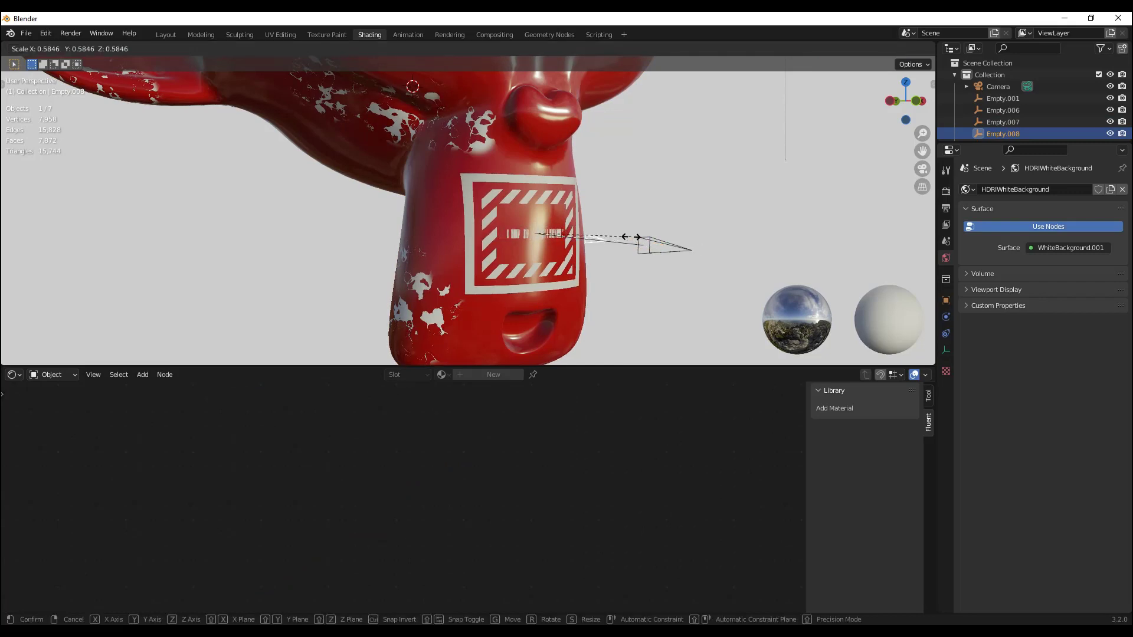
click(632, 236)
scroll(604, 245, up, 5)
click(600, 260)
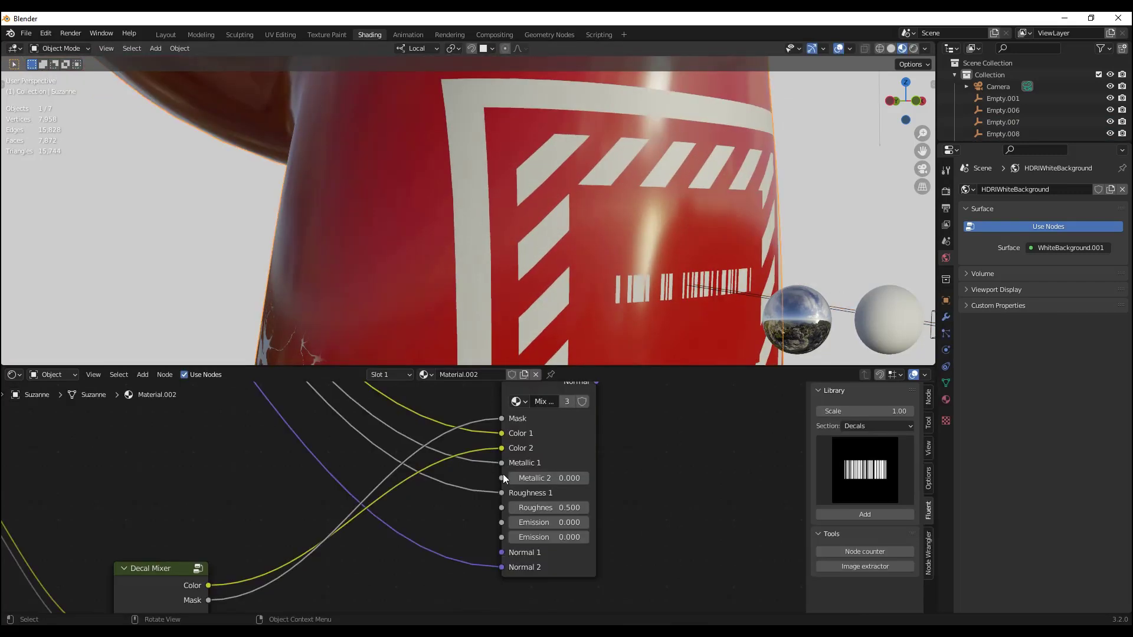
- In fm_bar_code.003, change the seed, lower resolution, make codes taller and raise the count
middle_drag(346, 447, 352, 506)
middle_drag(287, 547, 350, 534)
drag(289, 493, 348, 494)
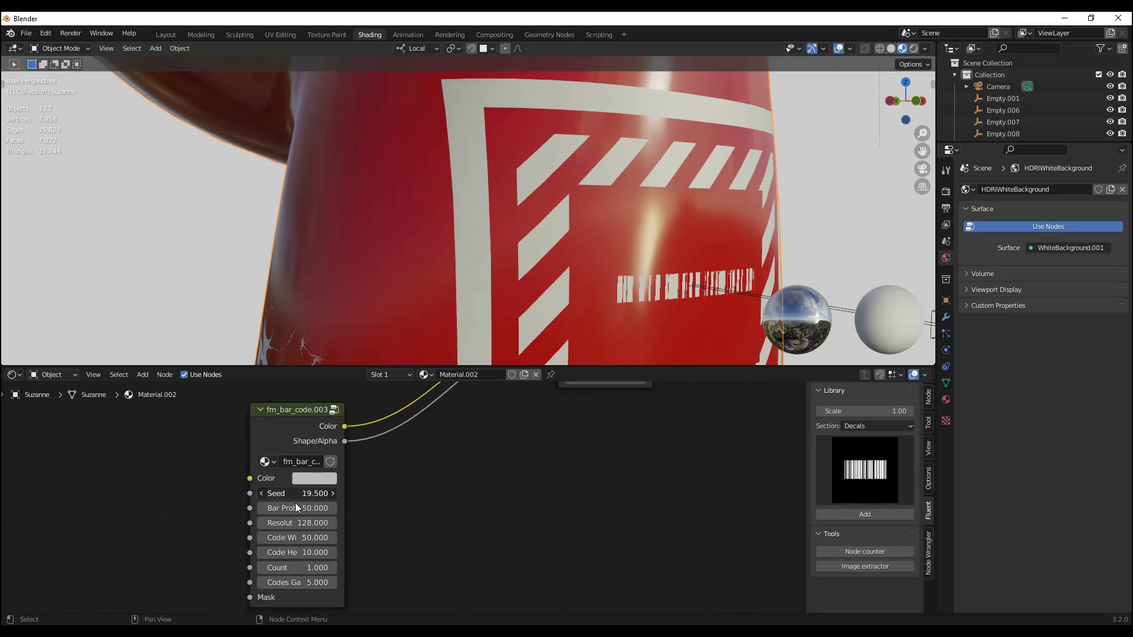
drag(298, 523, 299, 553)
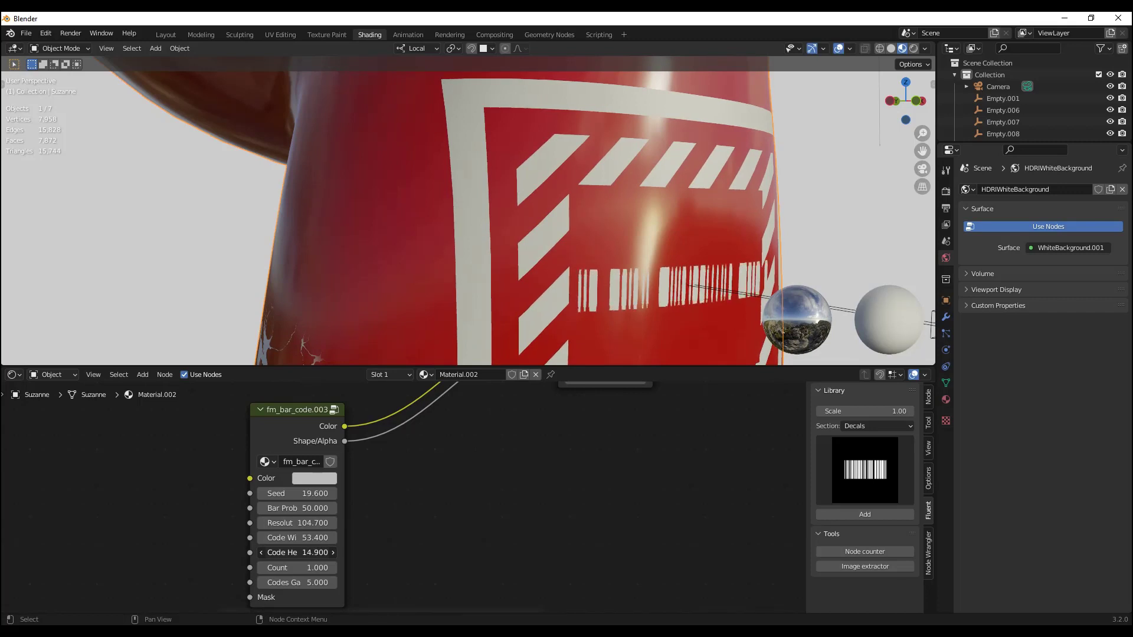
drag(298, 552, 302, 553)
mouse_move(298, 568)
mouse_down()
mouse_move(289, 582)
mouse_move(322, 582)
mouse_move(283, 582)
mouse_up()
- Reduce the Codes Gap value in the fm_bar_code.003 node
drag(329, 494, 301, 493)
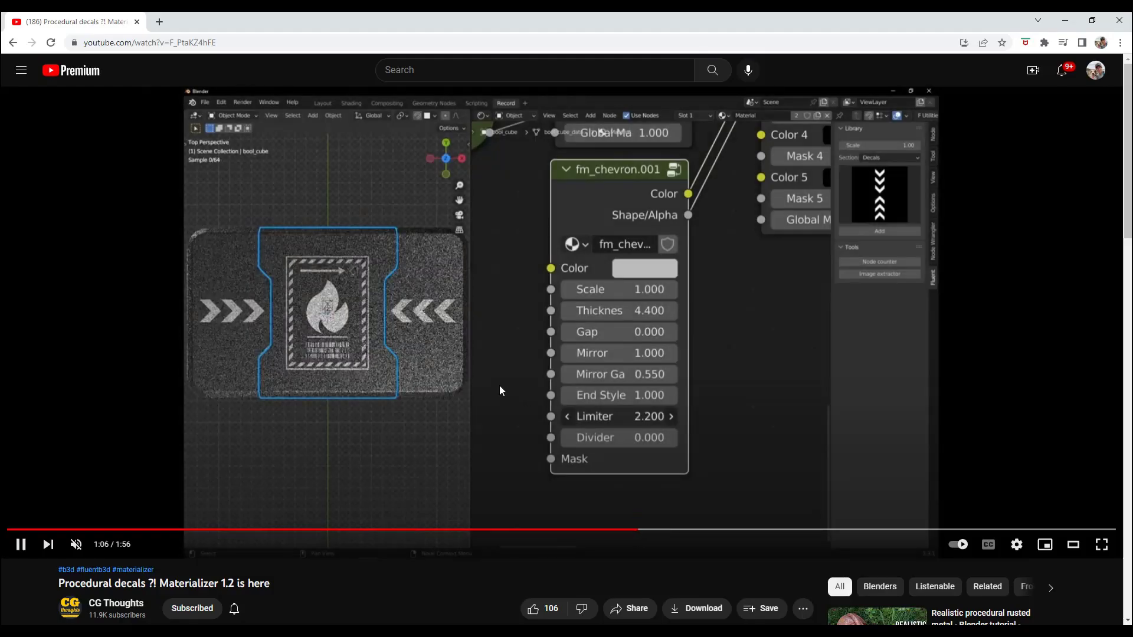